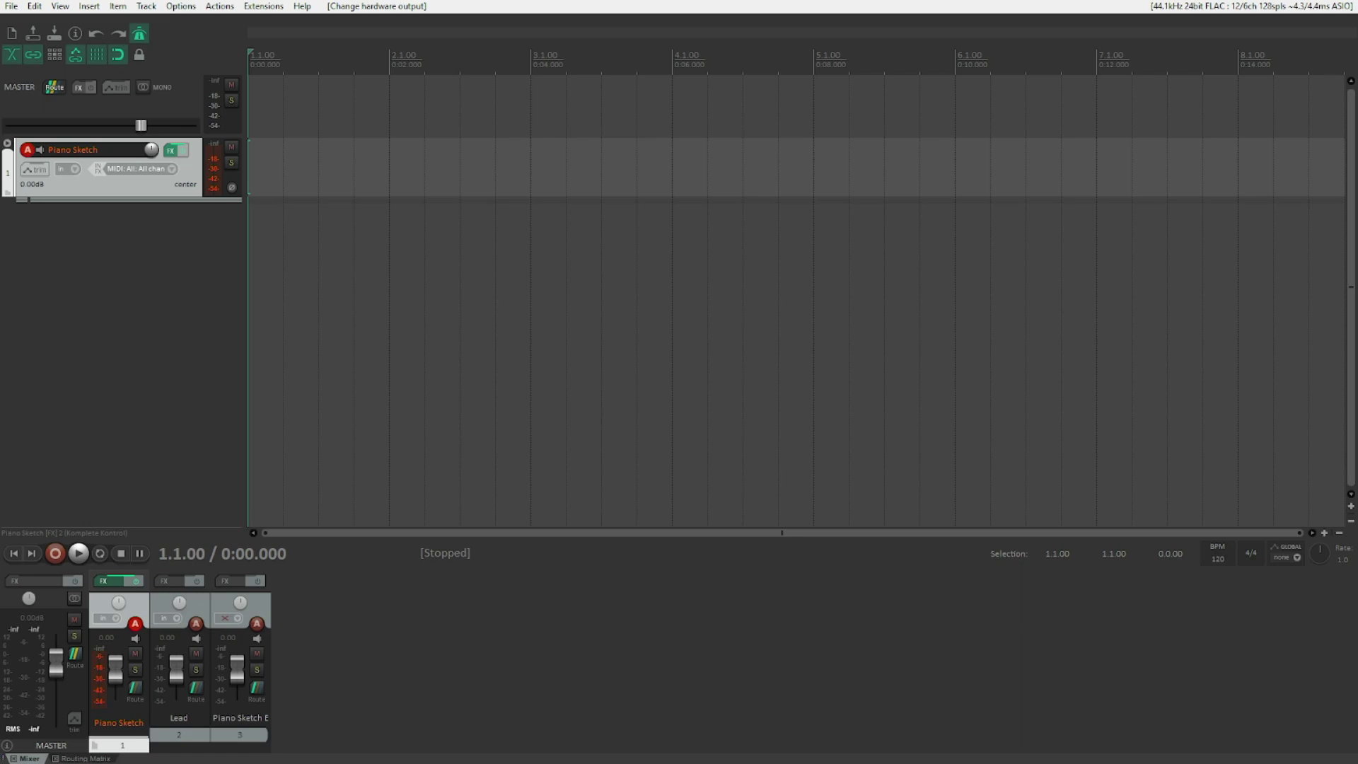
Import the Hallelujah SATB MIDI file from Downloads via Insert > Media file
{"action": "key", "text": "alt+i"}
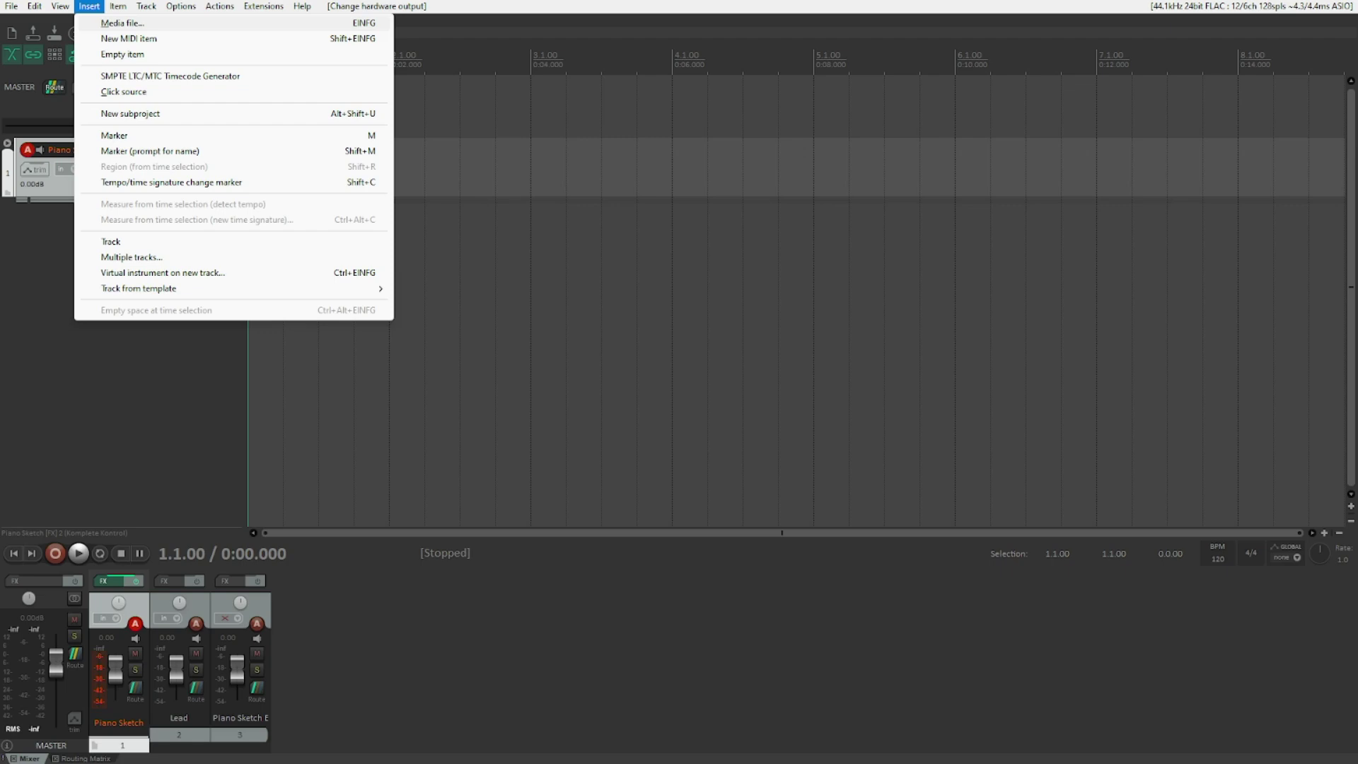
{"action": "key", "text": "Return"}
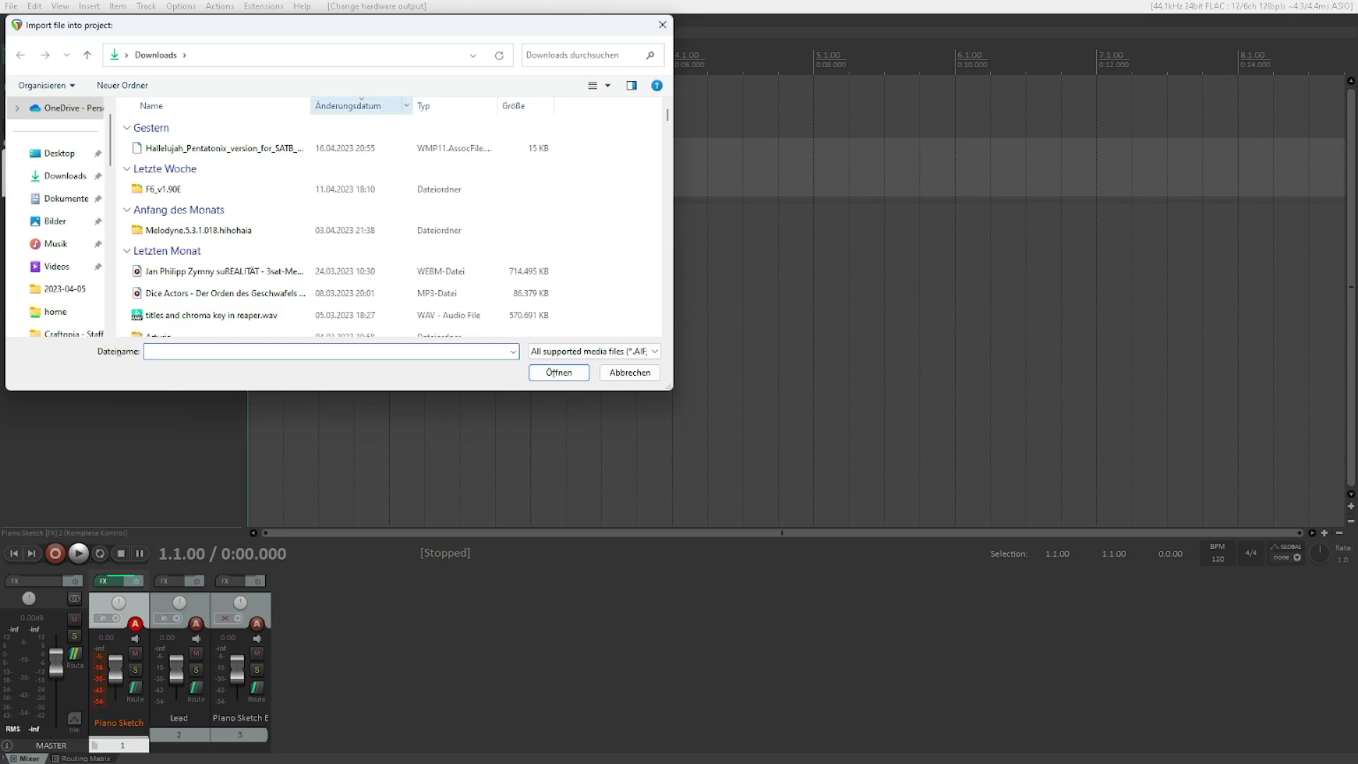
{"action": "left_click", "coordinate": [219, 148]}
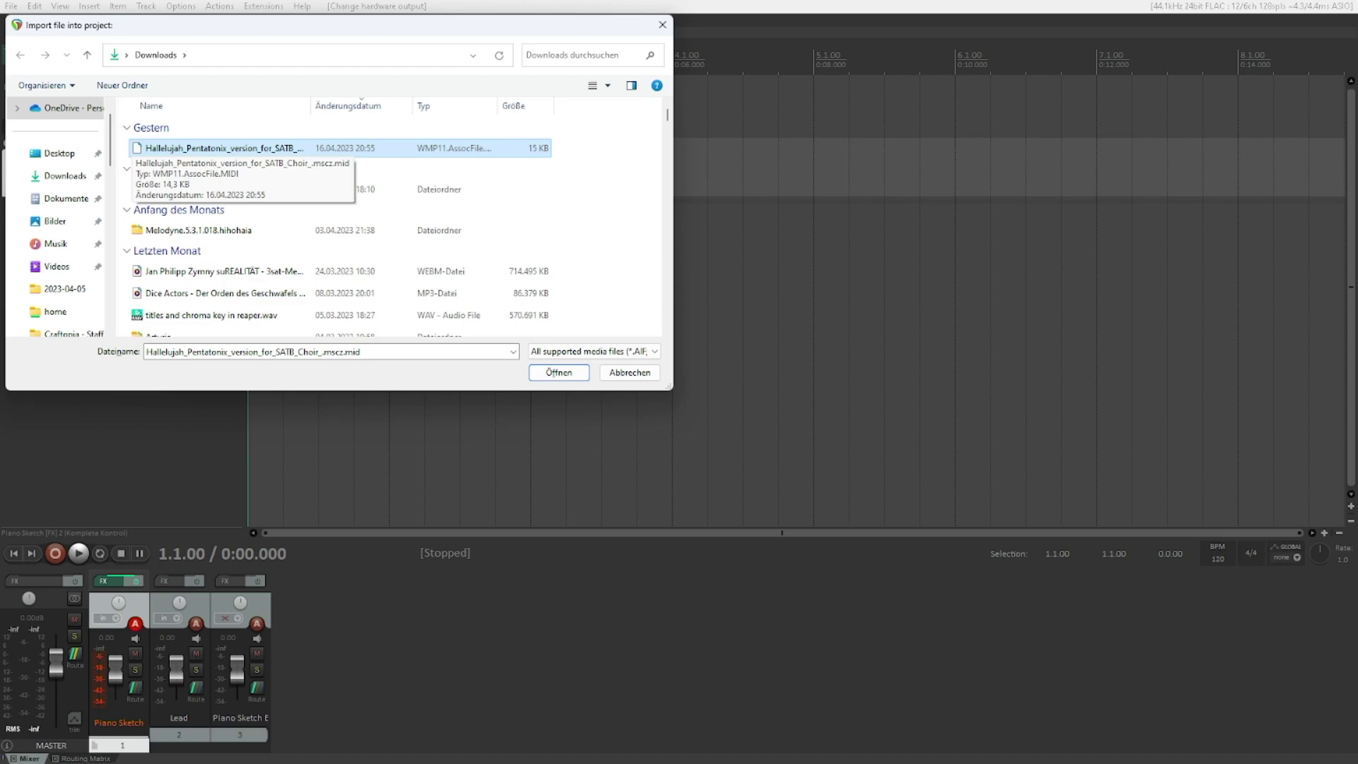
{"action": "key", "text": "Return"}
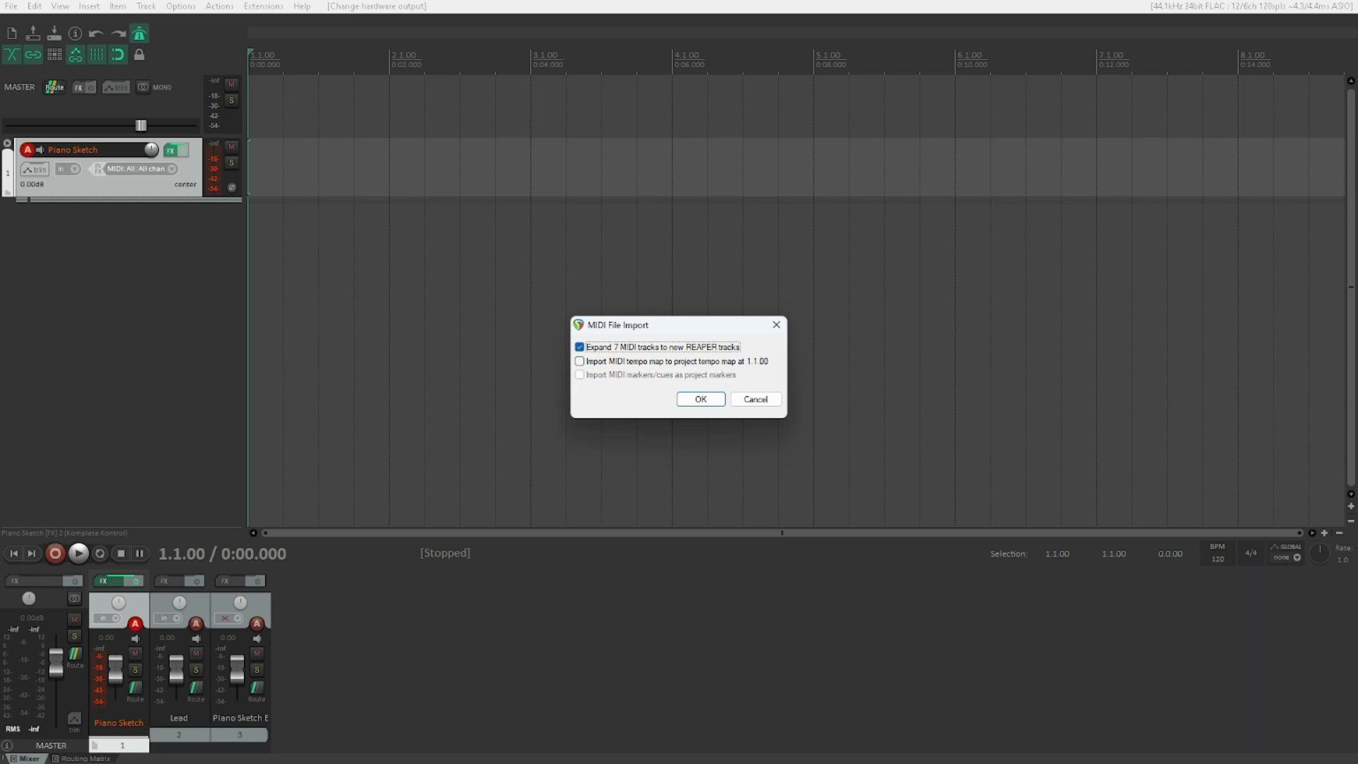
Enable 'Import MIDI tempo map' in the MIDI File Import options
{"action": "key", "text": "Tab"}
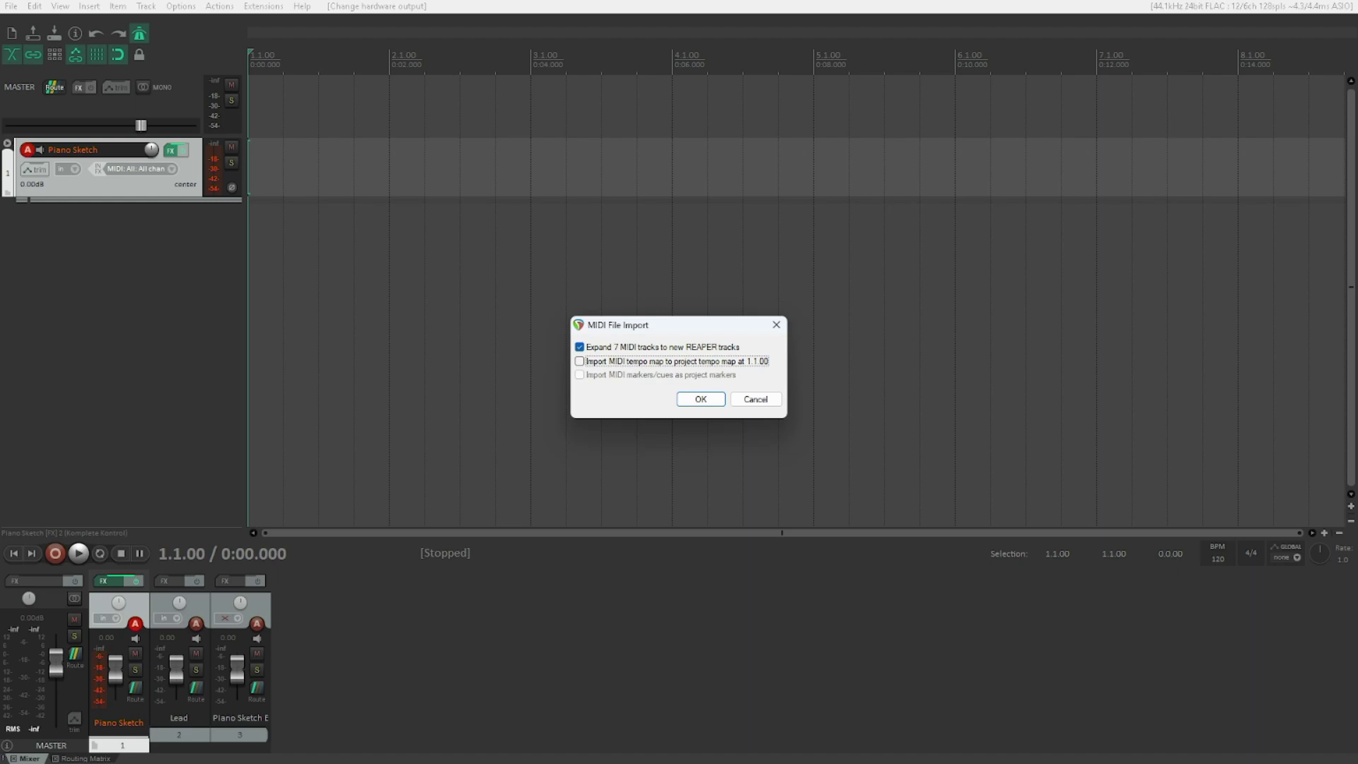
{"action": "key", "text": "space"}
{"action": "key", "text": "Tab"}
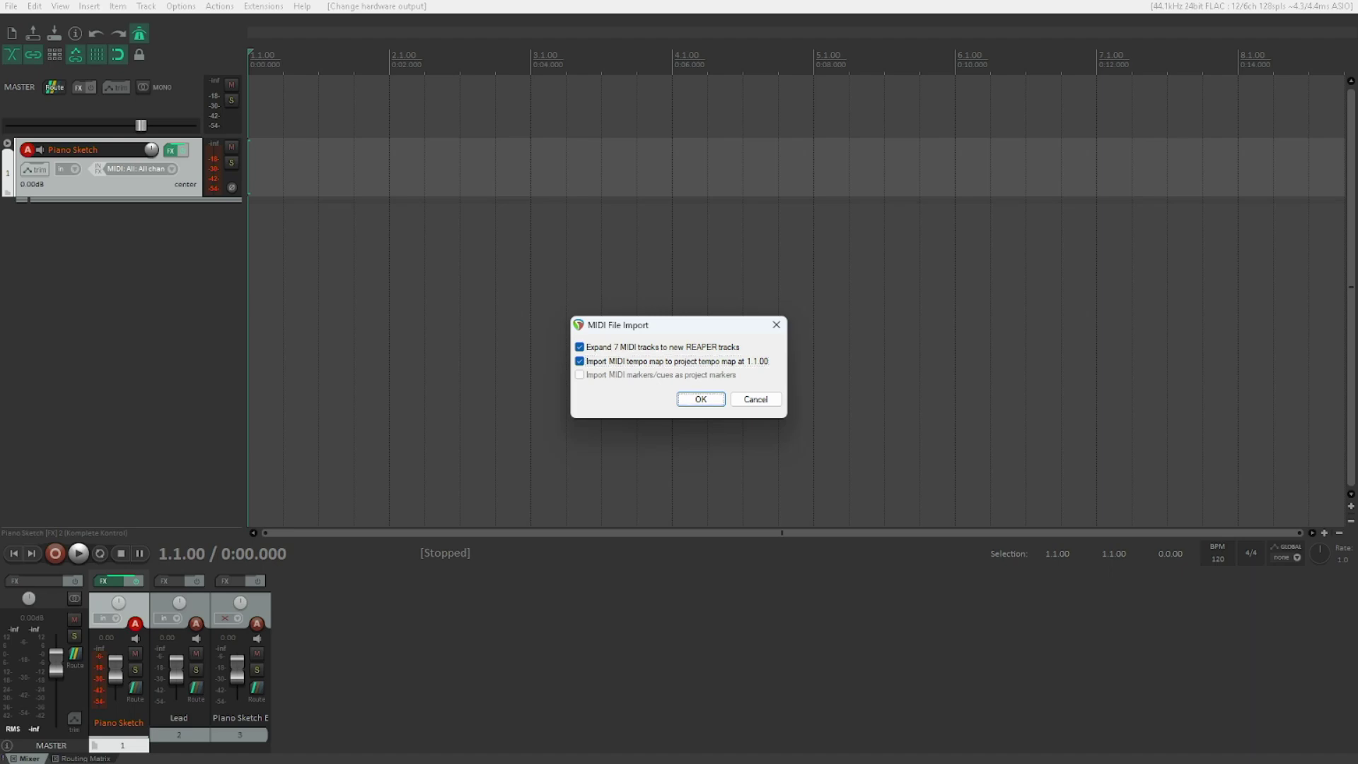
Accept the MIDI import options, bringing the project tempo to 85.5 BPM
{"action": "key", "text": "Return"}
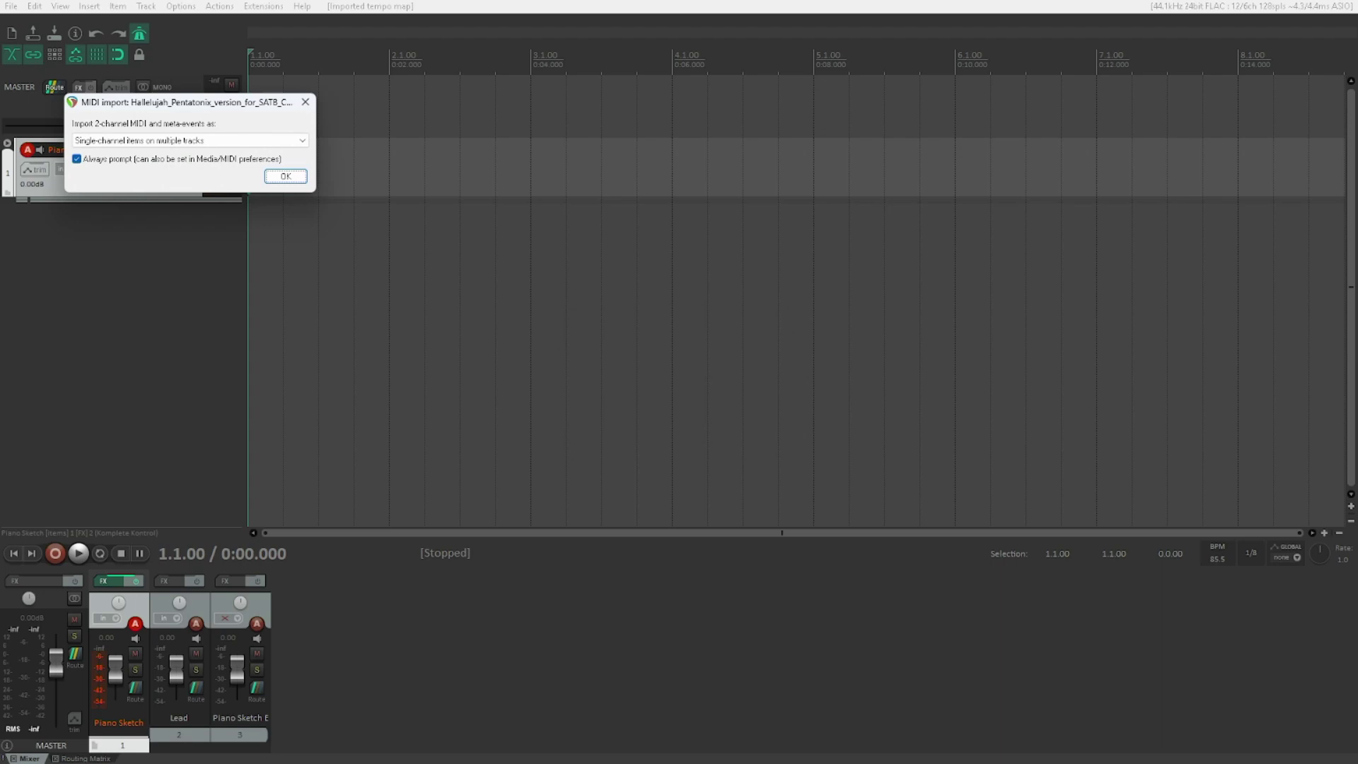
{"action": "key", "text": "Tab"}
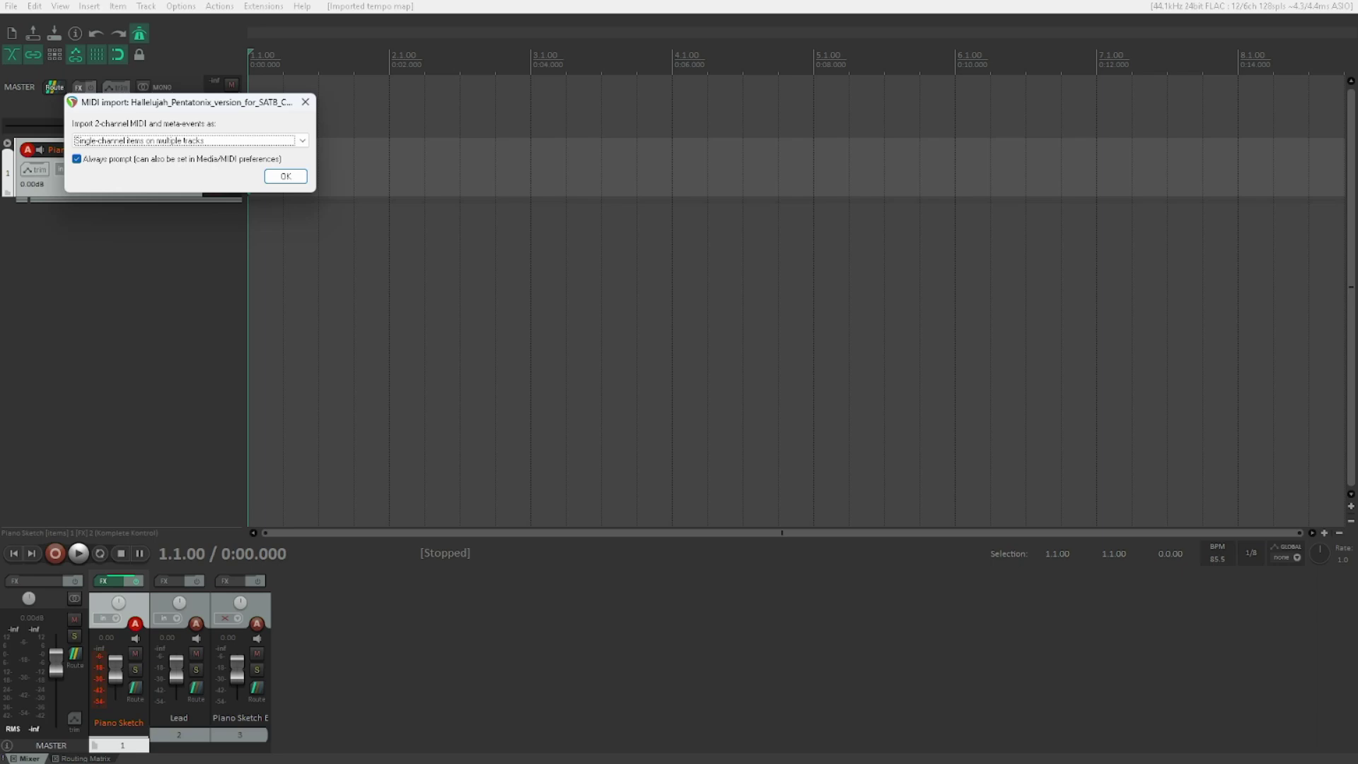
Keep 'Single-channel items on multiple tracks' as the 2-channel MIDI import mode
{"action": "key", "text": "Up"}
{"action": "key", "text": "Down"}
{"action": "key", "text": "Tab"}
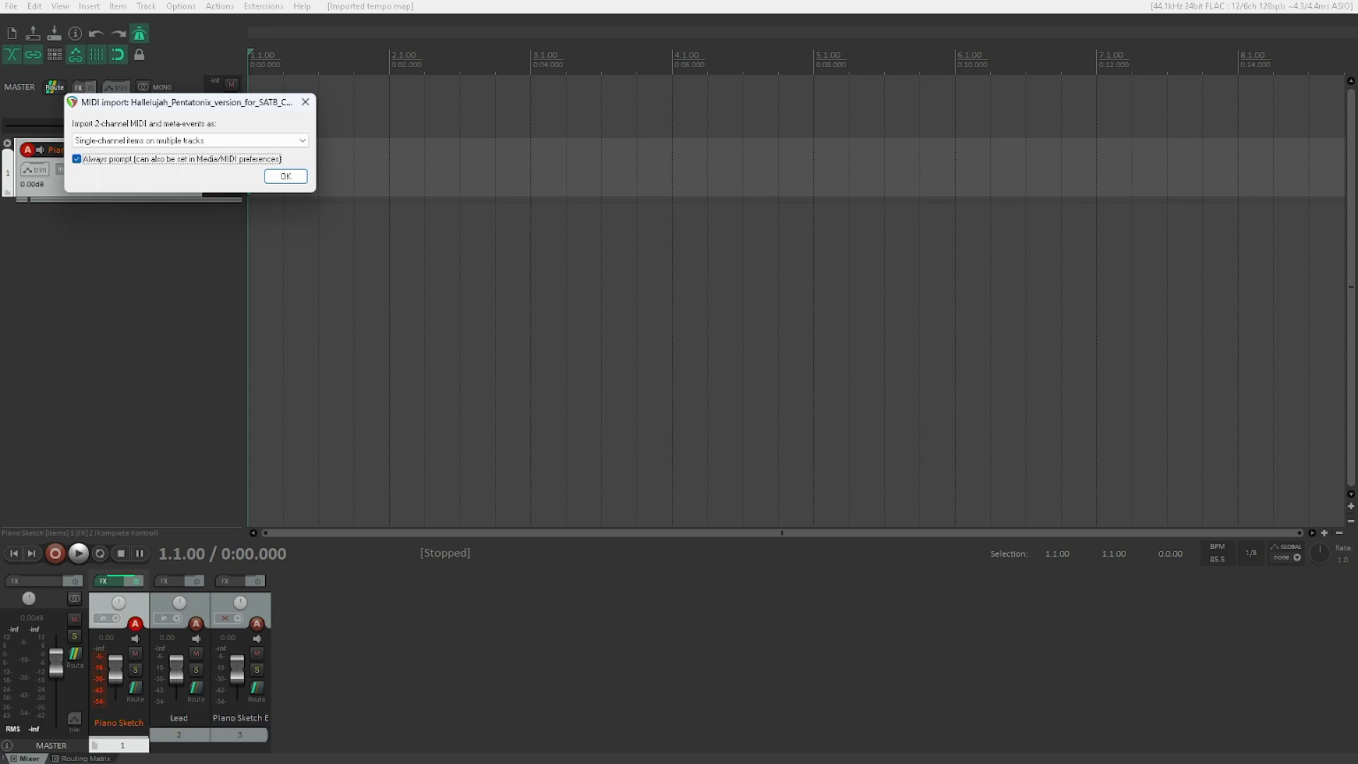
{"action": "key", "text": "Tab"}
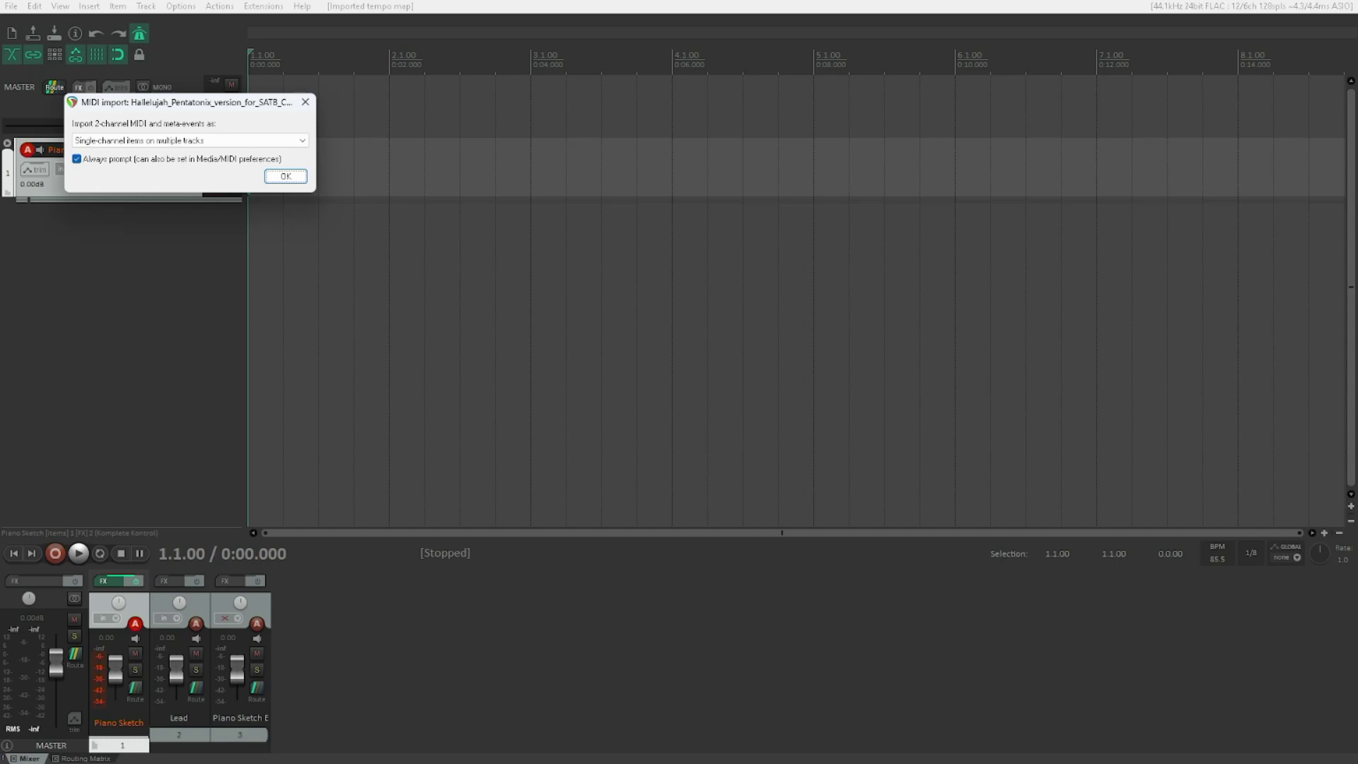
{"action": "key", "text": "Tab"}
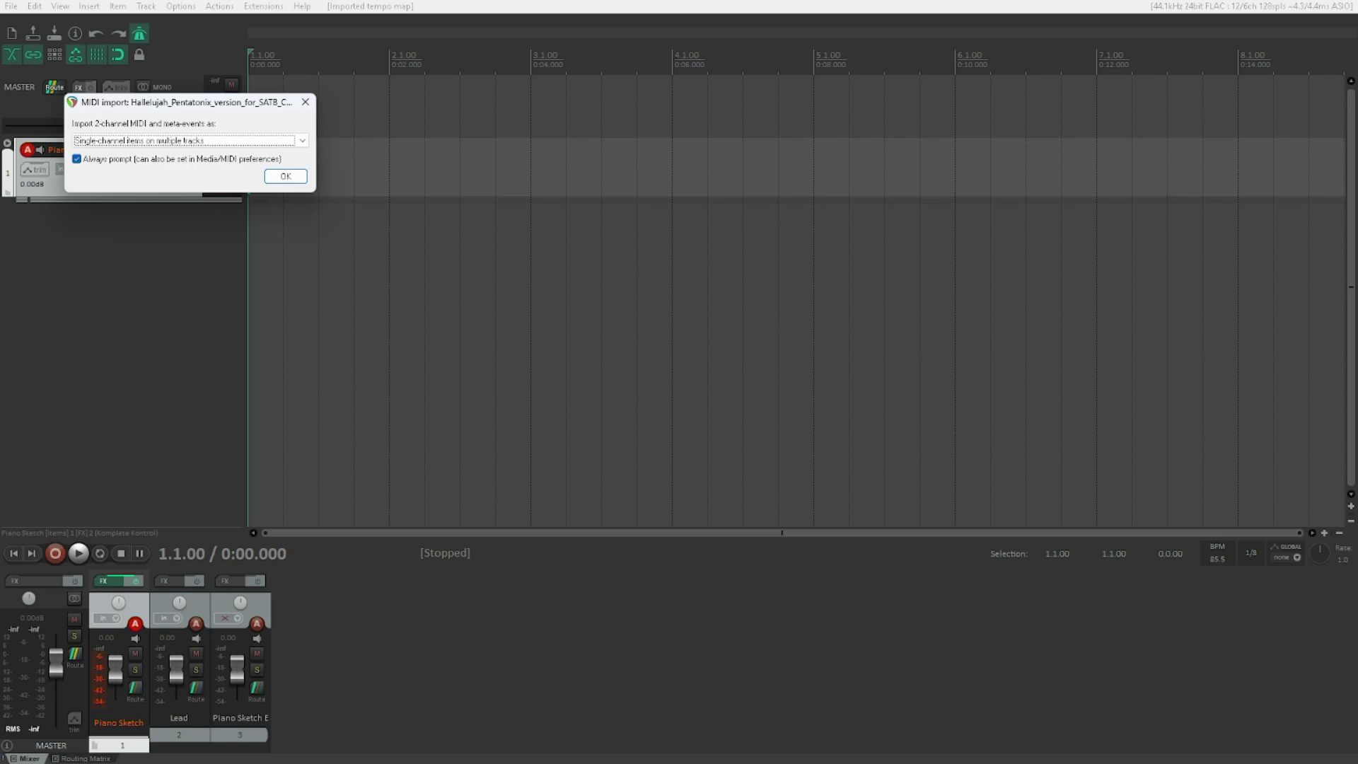
Confirm the import, creating the Hallelujah tracks below Piano Sketch, and review them
{"action": "key", "text": "Return"}
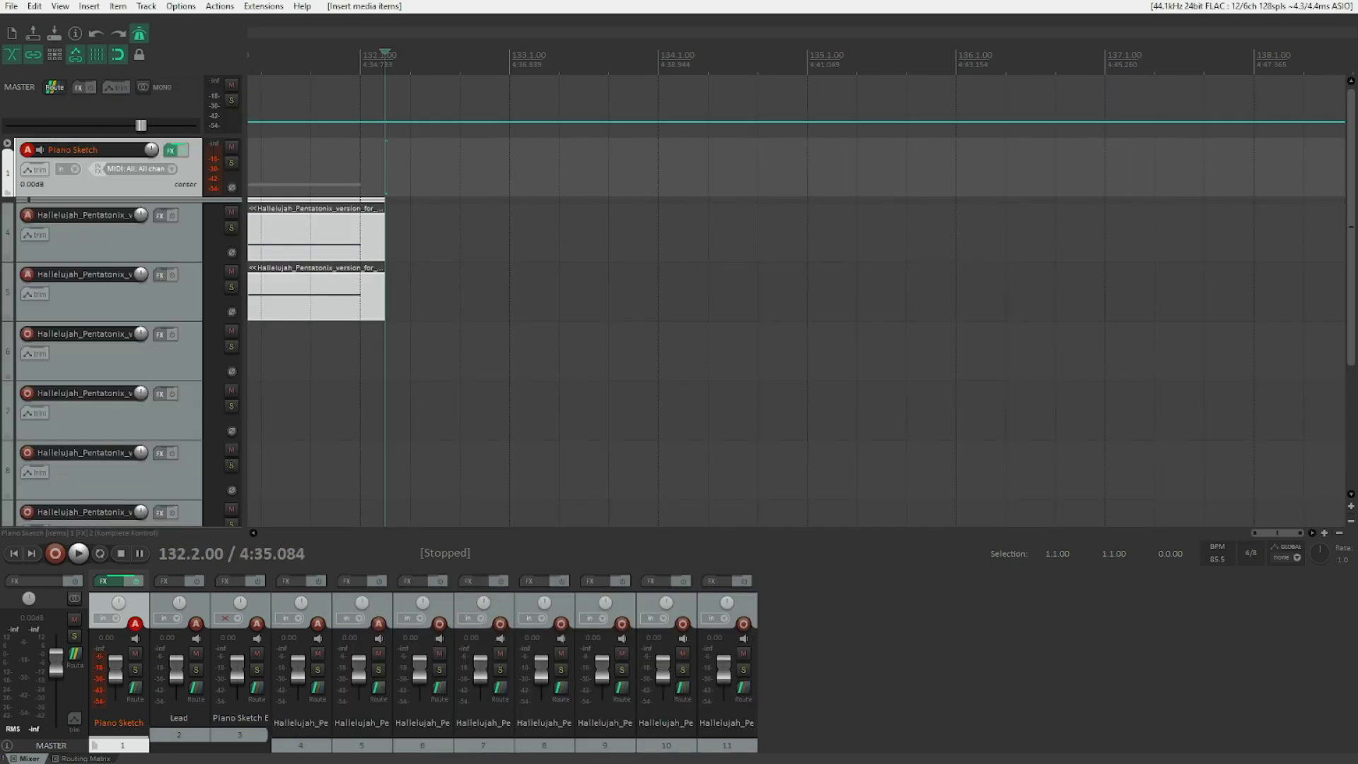
{"action": "left_click", "coordinate": [106, 248]}
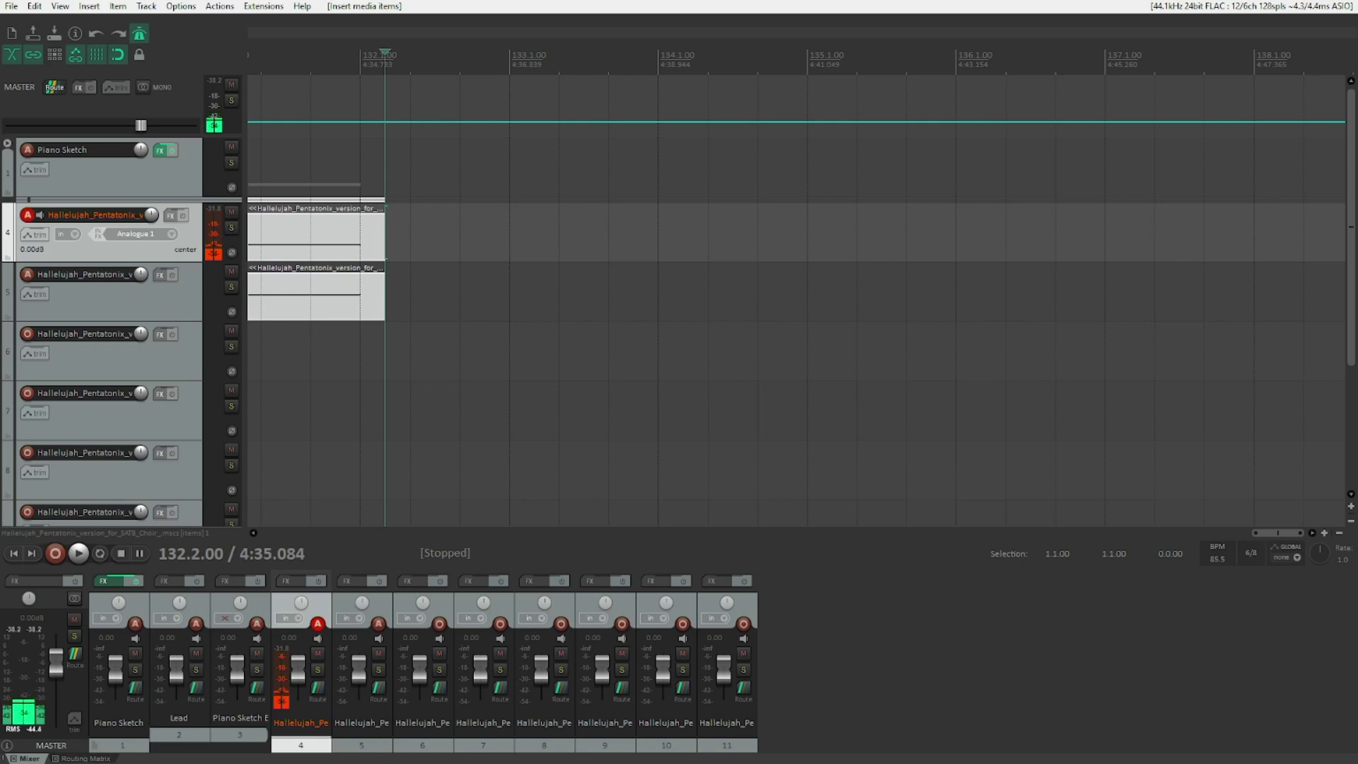
{"action": "left_click", "coordinate": [106, 180]}
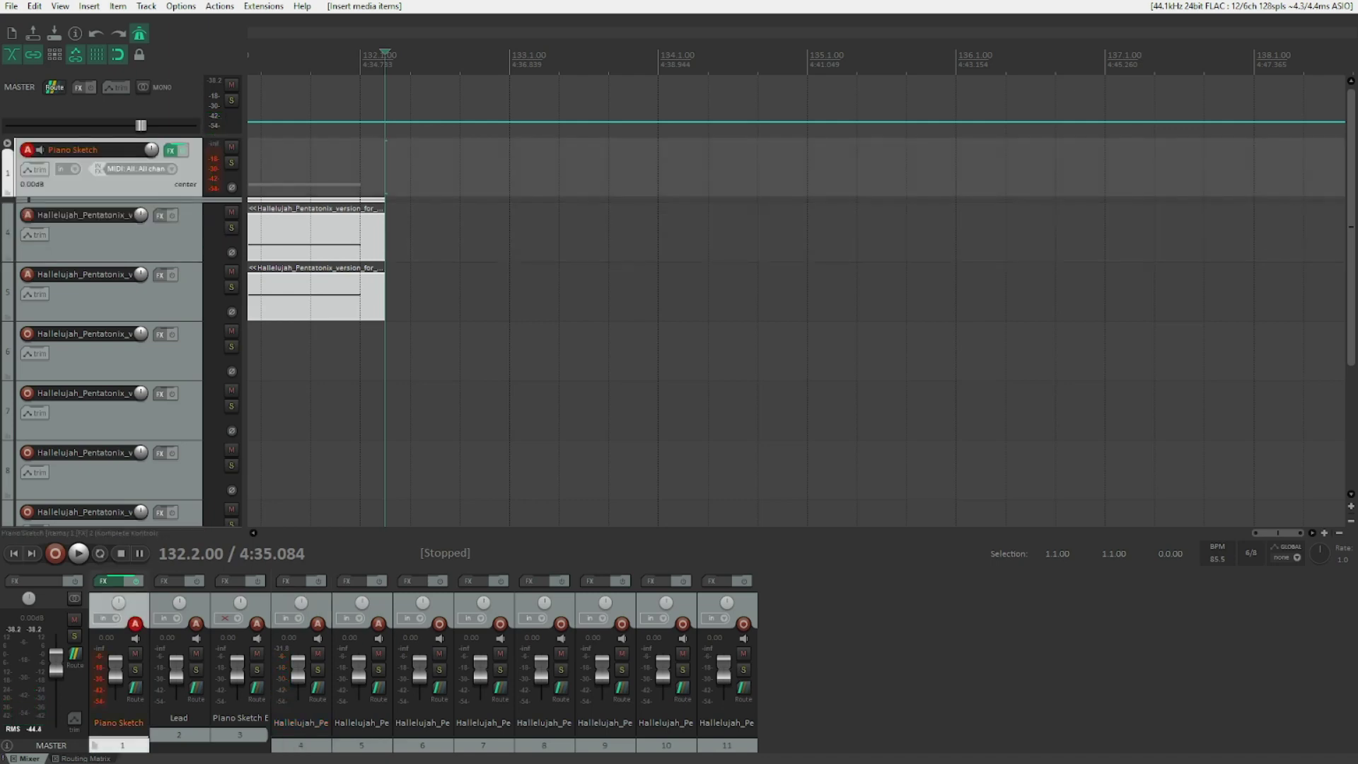
{"action": "key", "text": "Down"}
{"action": "key", "text": "Down"}
{"action": "key", "text": "Down"}
{"action": "key", "text": "Down"}
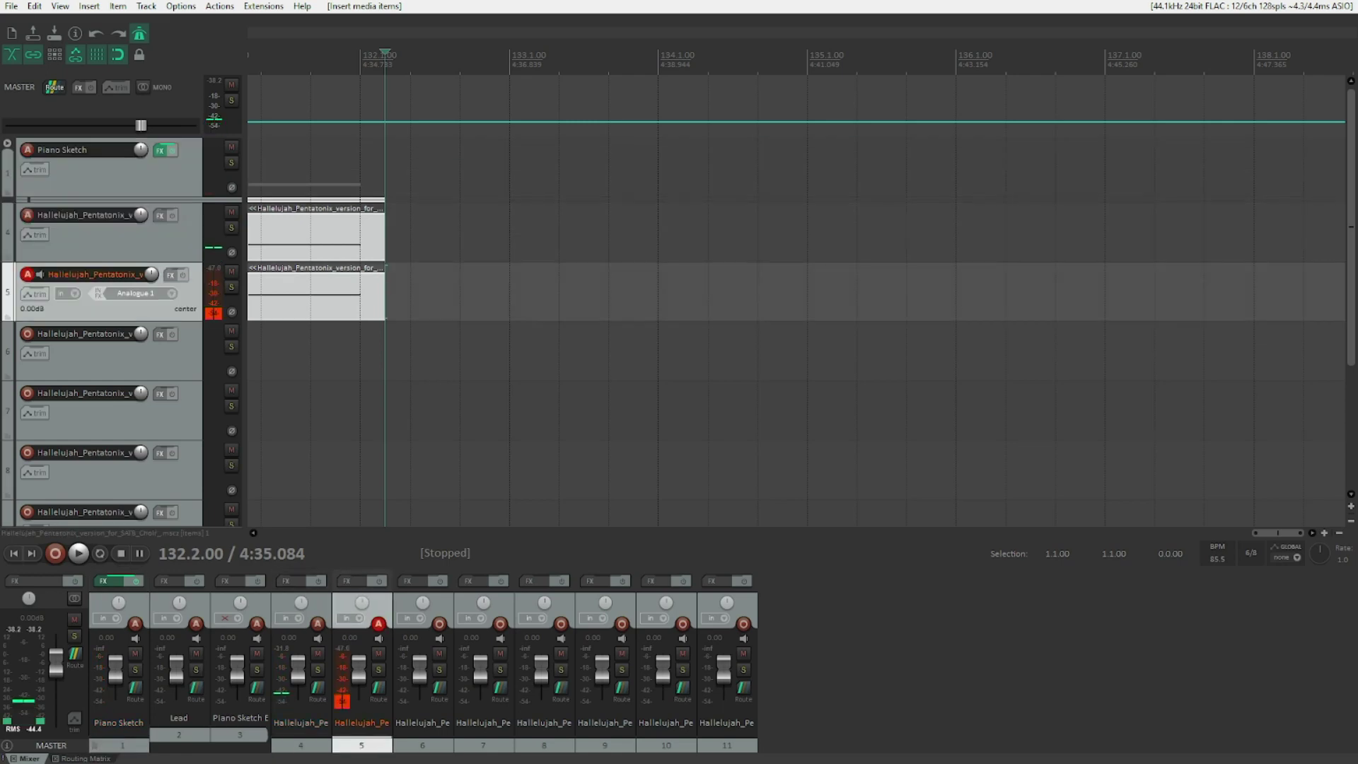
{"action": "key", "text": "Down"}
{"action": "key", "text": "Down"}
{"action": "key", "text": "Down"}
{"action": "key", "text": "Down"}
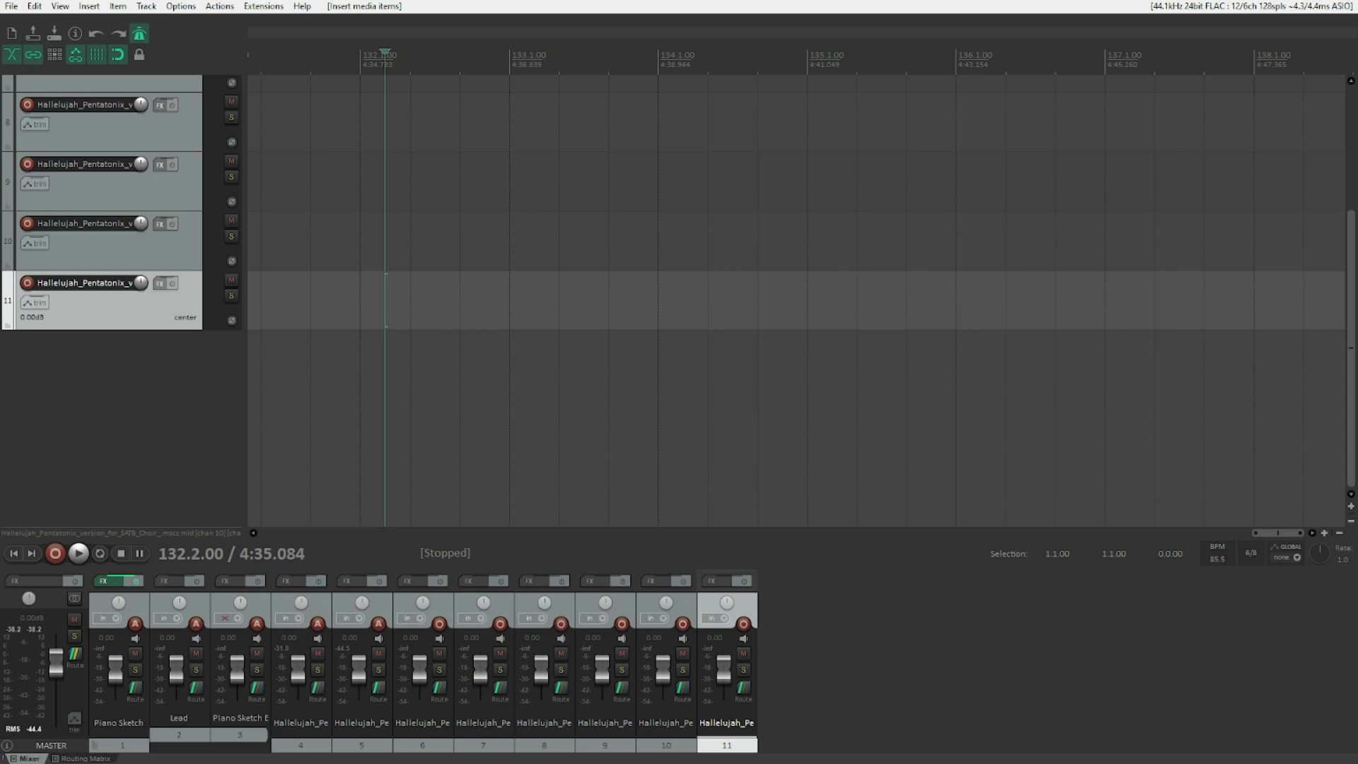
{"action": "left_click", "coordinate": [118, 732]}
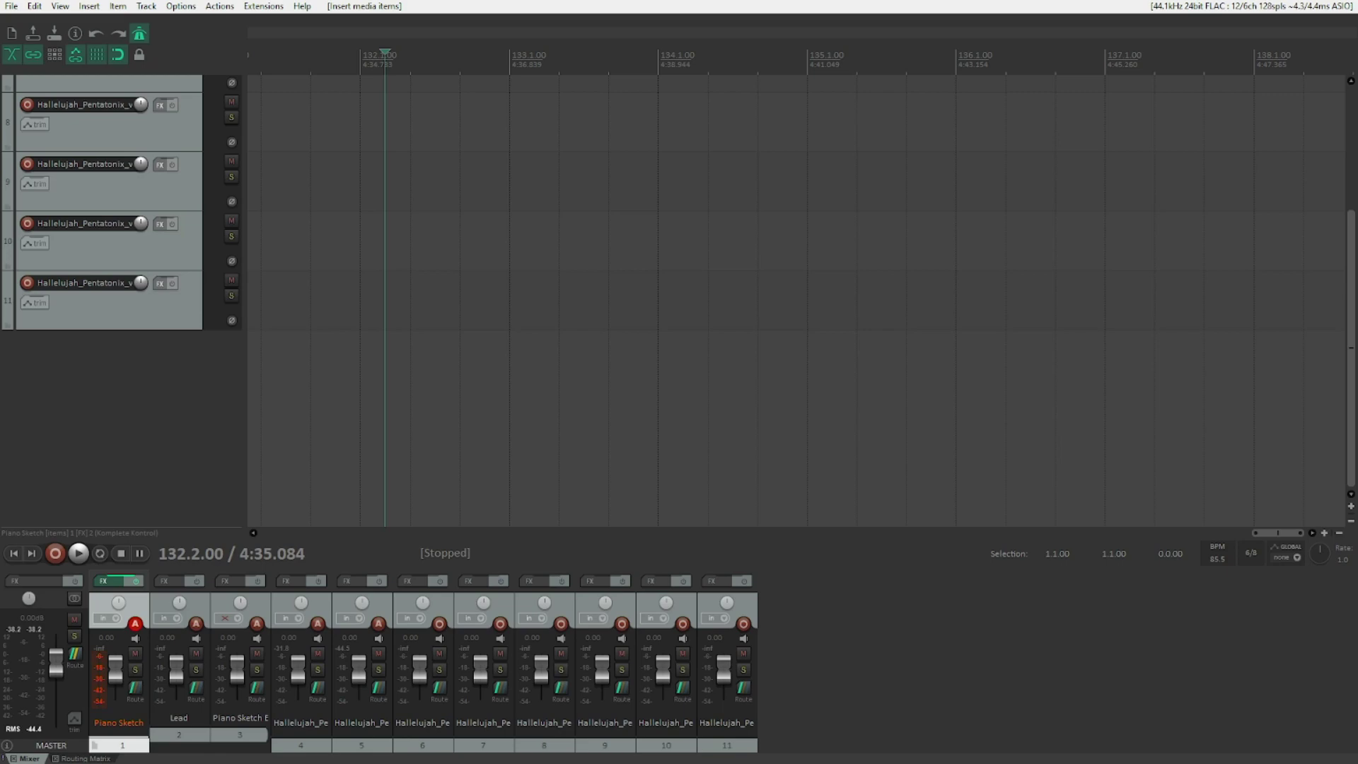
Delete the Lead track and move Piano Sketch End to the end as track 10
{"action": "key", "text": "alt+f"}
{"action": "key", "text": "Delete"}
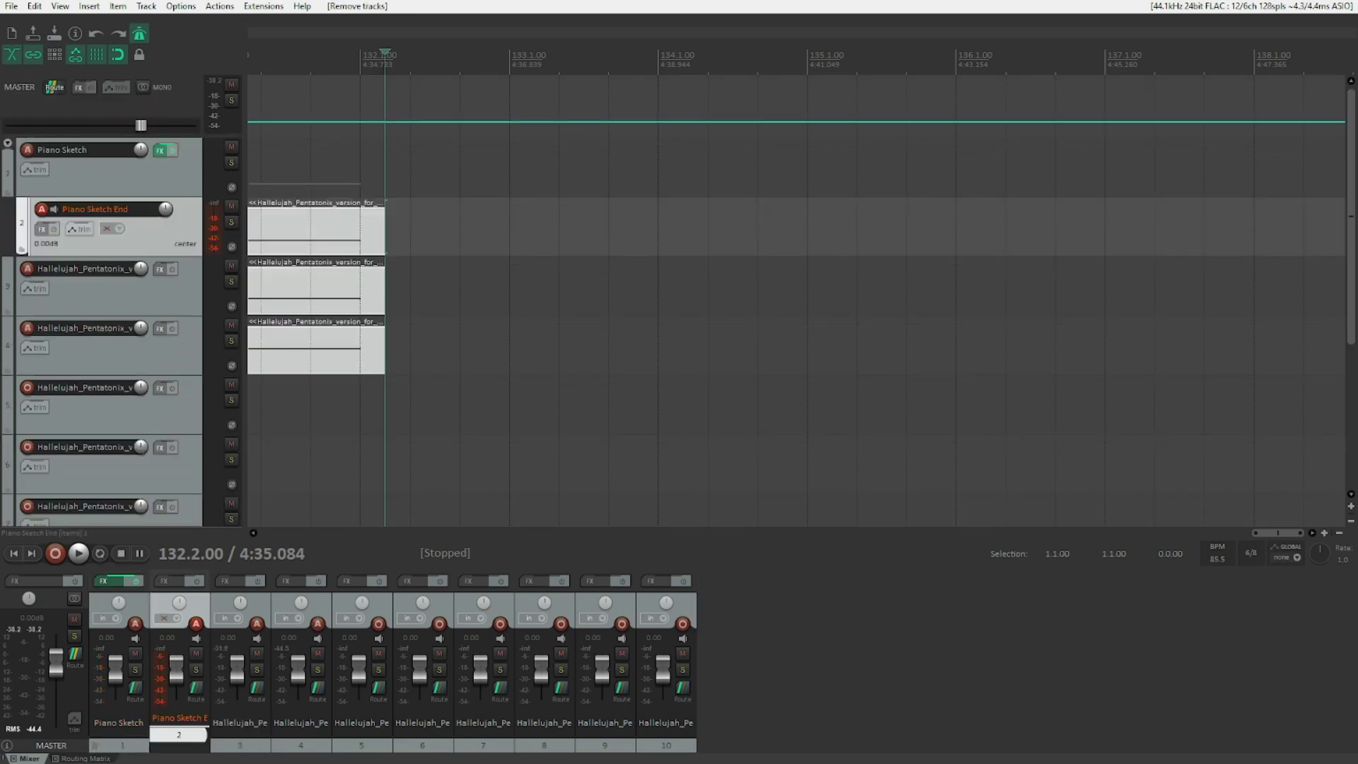
{"action": "key", "text": "Delete"}
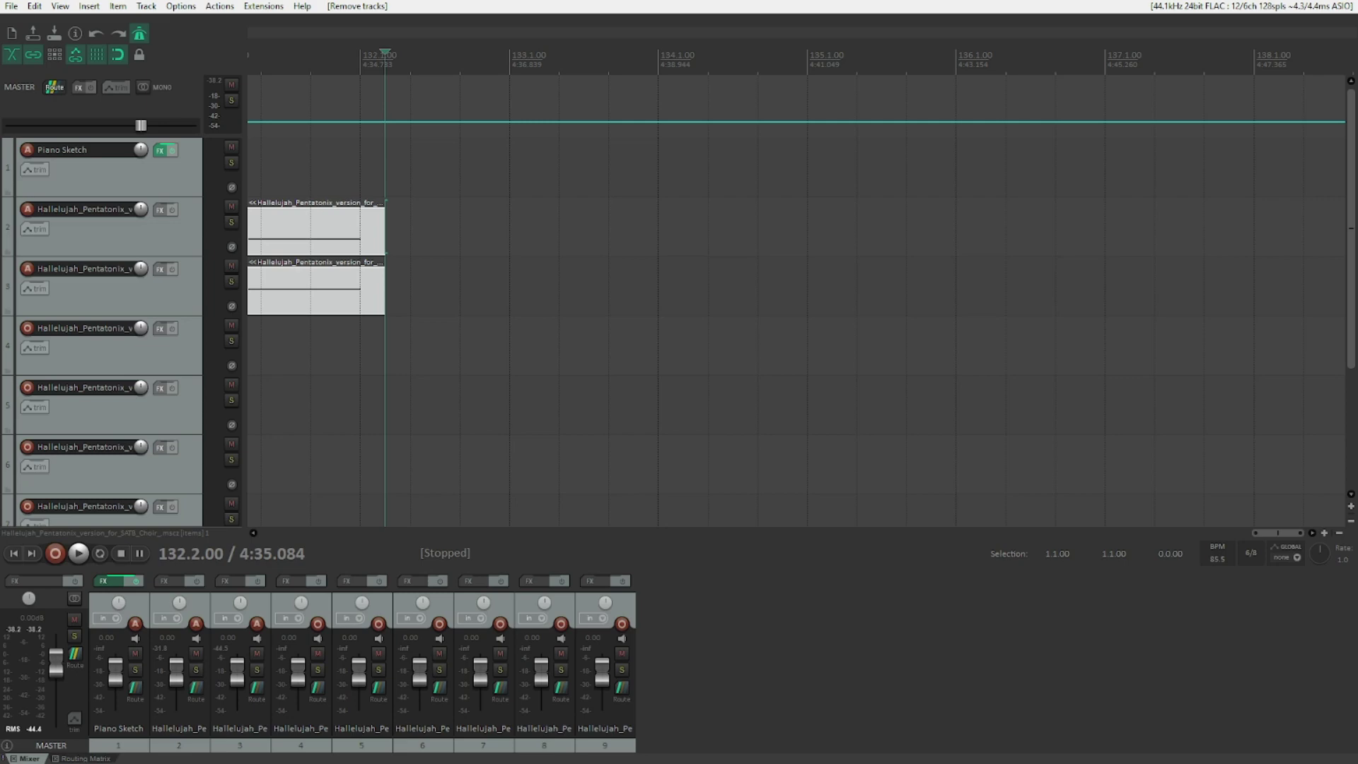
{"action": "key", "text": "Down"}
{"action": "key", "text": "Down"}
{"action": "key", "text": "Down"}
{"action": "key", "text": "Down"}
{"action": "key", "text": "Down"}
{"action": "key", "text": "Down"}
{"action": "key", "text": "Down"}
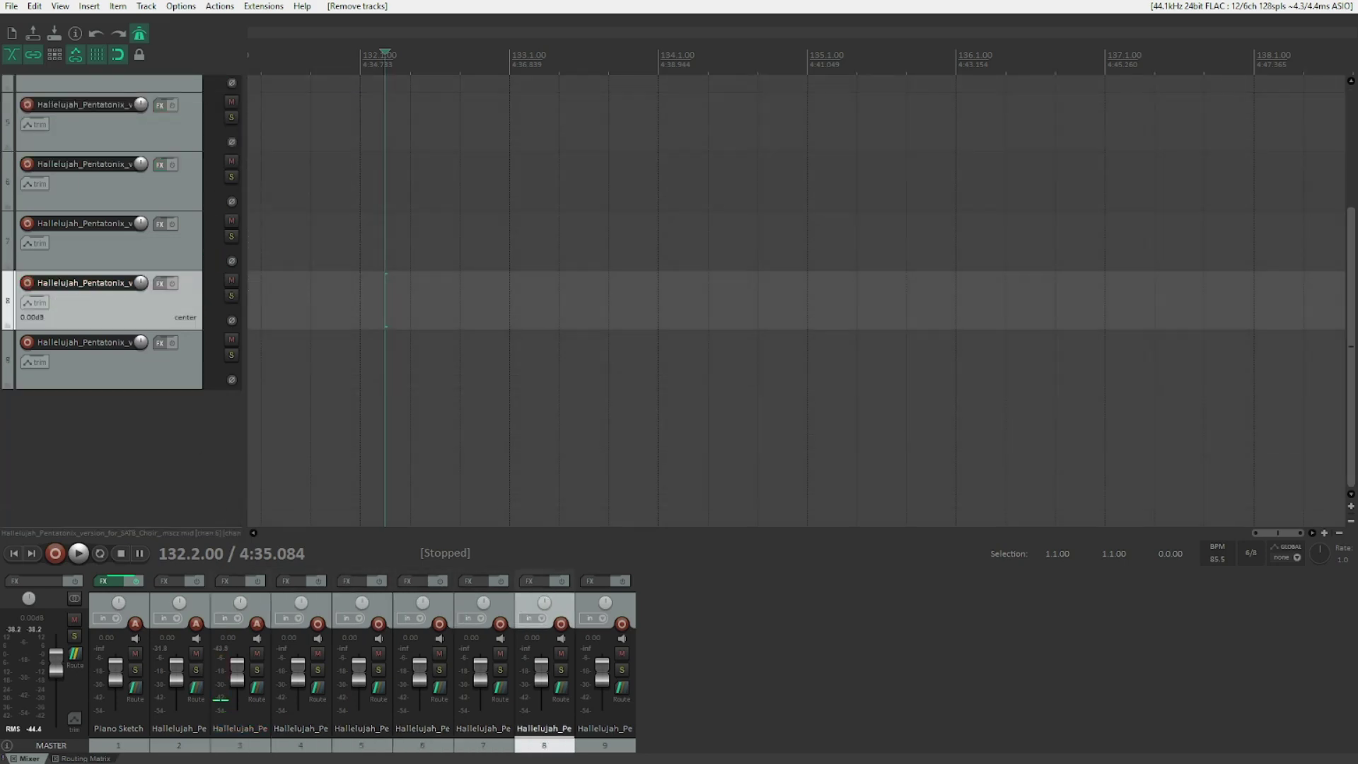
{"action": "key", "text": "ctrl+v"}
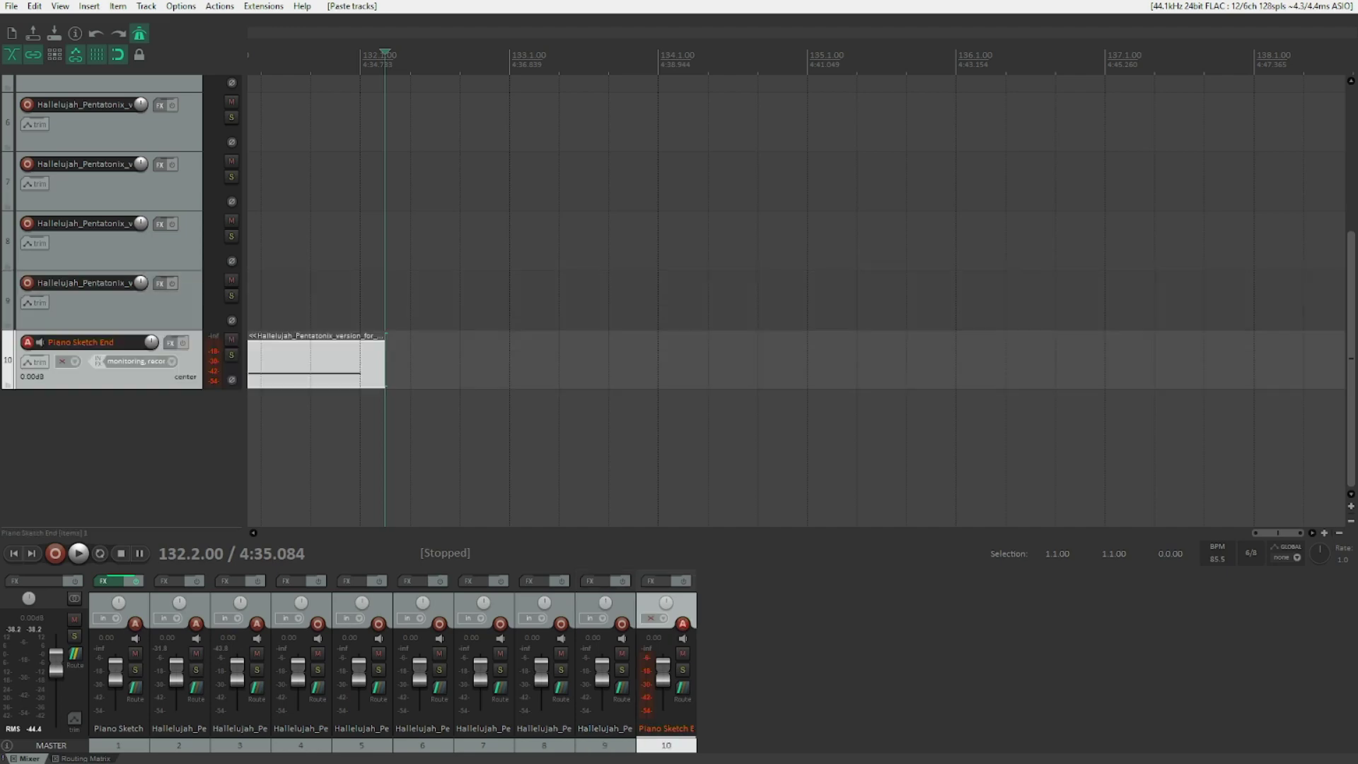
Turn Piano Sketch into a folder containing the Hallelujah tracks
{"action": "left_click", "coordinate": [9, 335]}
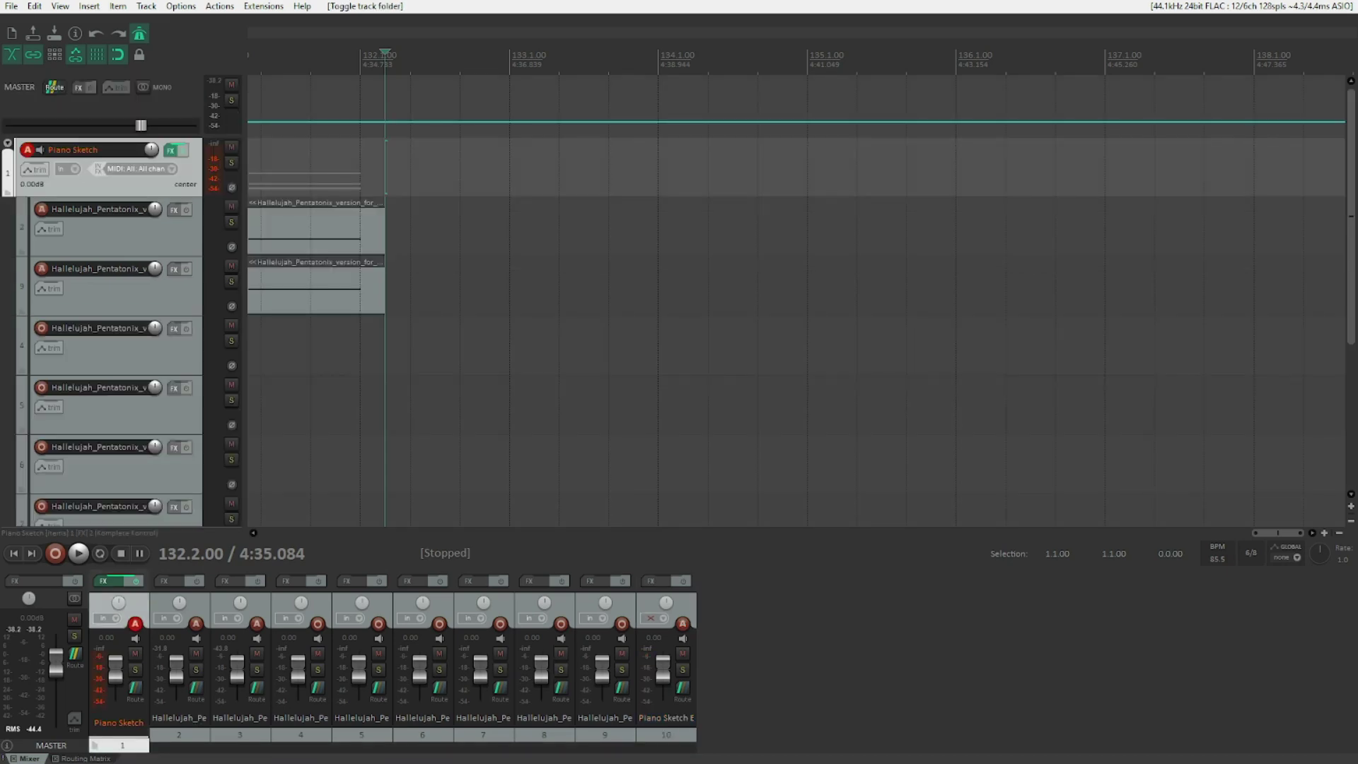
{"action": "key", "text": "Down"}
{"action": "key", "text": "Down"}
{"action": "key", "text": "Down"}
{"action": "key", "text": "Down"}
{"action": "key", "text": "Down"}
{"action": "key", "text": "Down"}
{"action": "key", "text": "Down"}
{"action": "key", "text": "Down"}
{"action": "key", "text": "Down"}
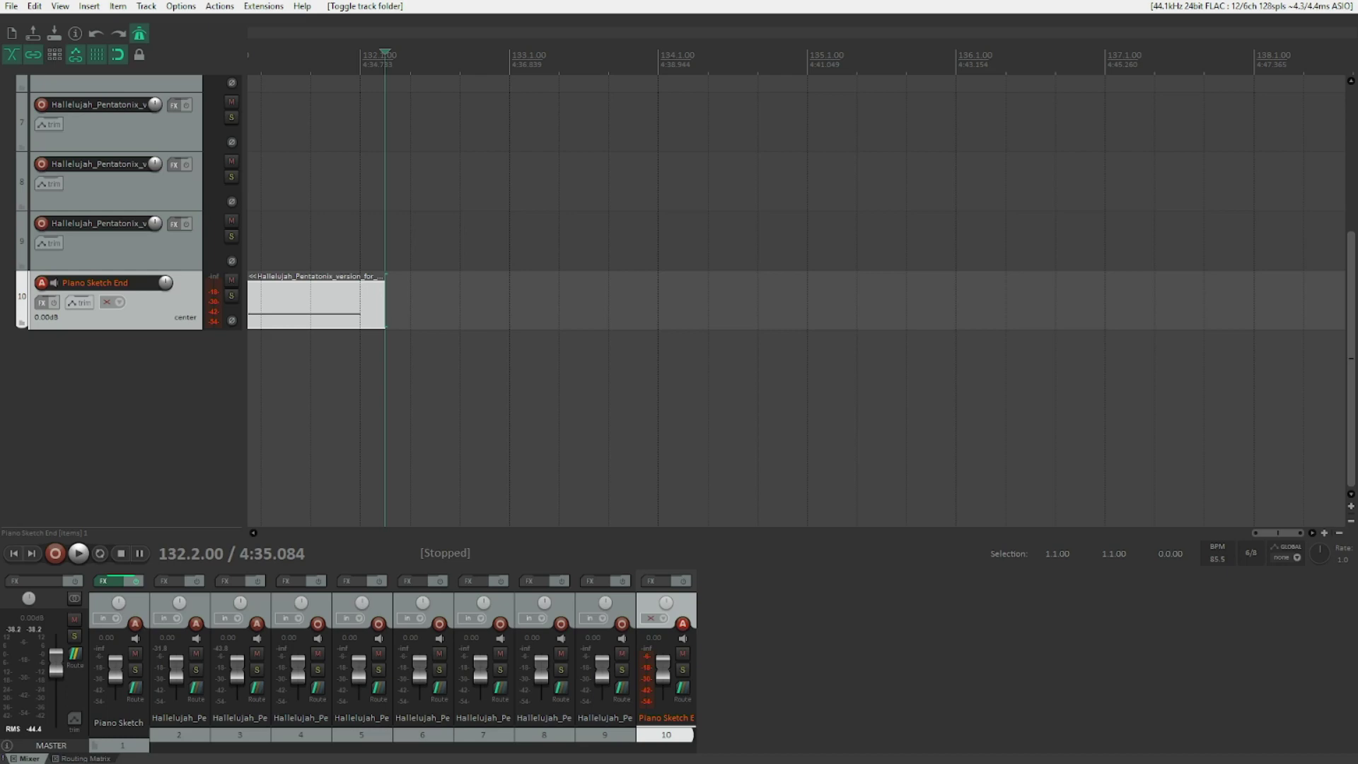
Play the routed arrangement from the project start as a check, then return to the start
{"action": "key", "text": "Home"}
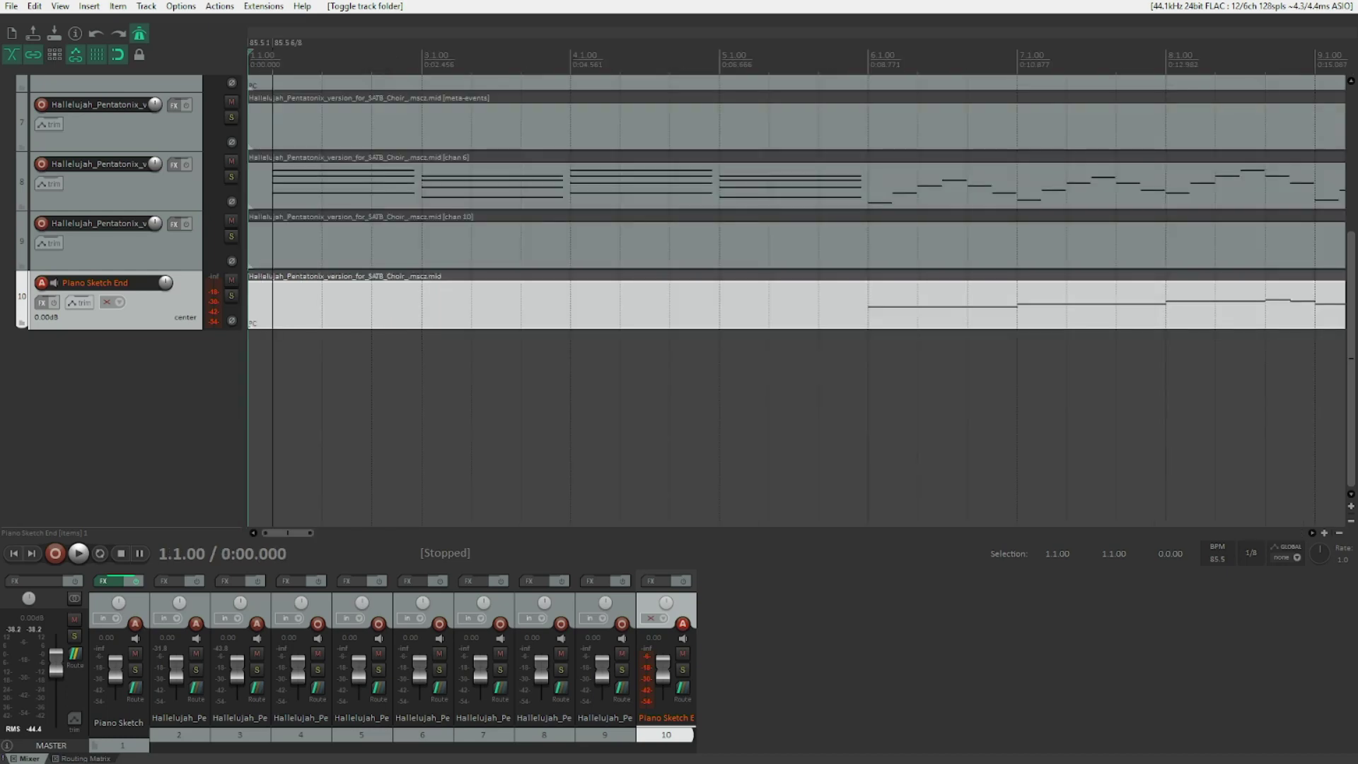
{"action": "key", "text": "space"}
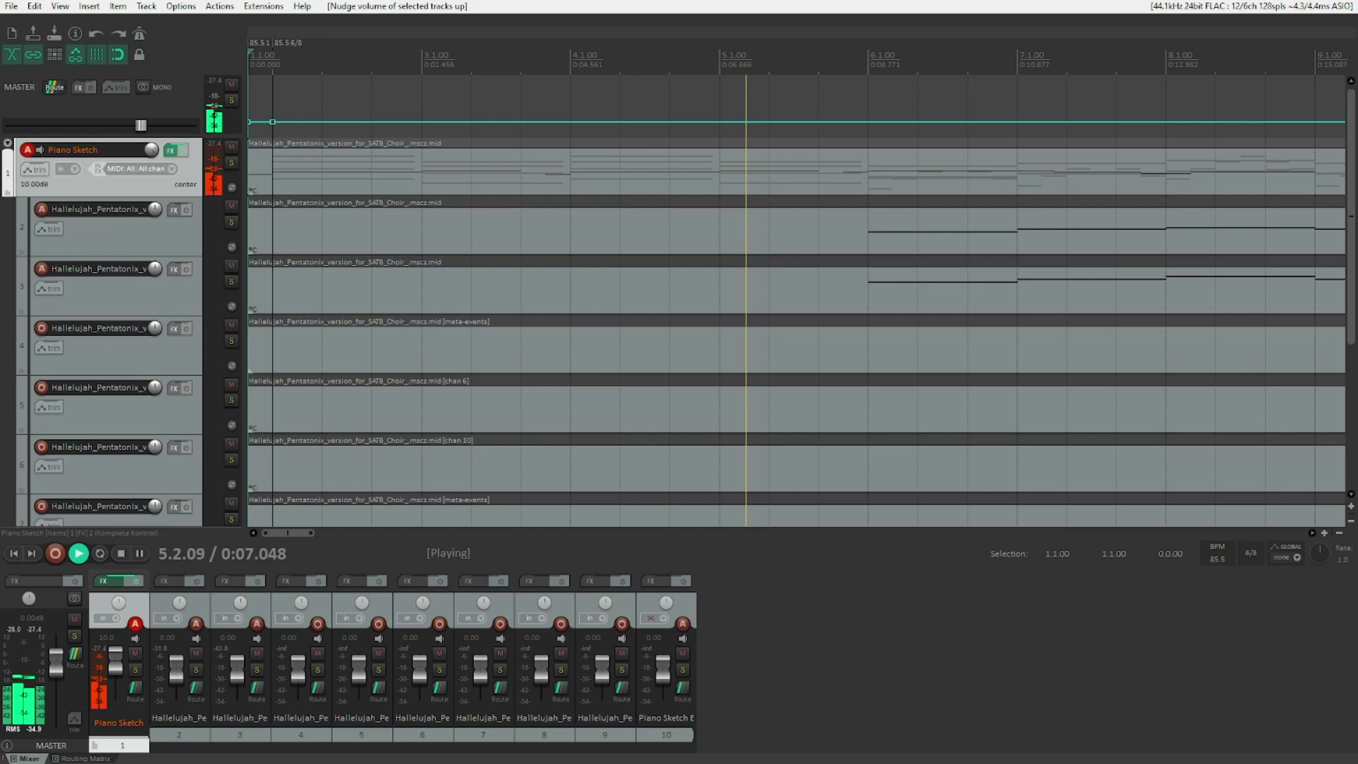
{"action": "key", "text": "space"}
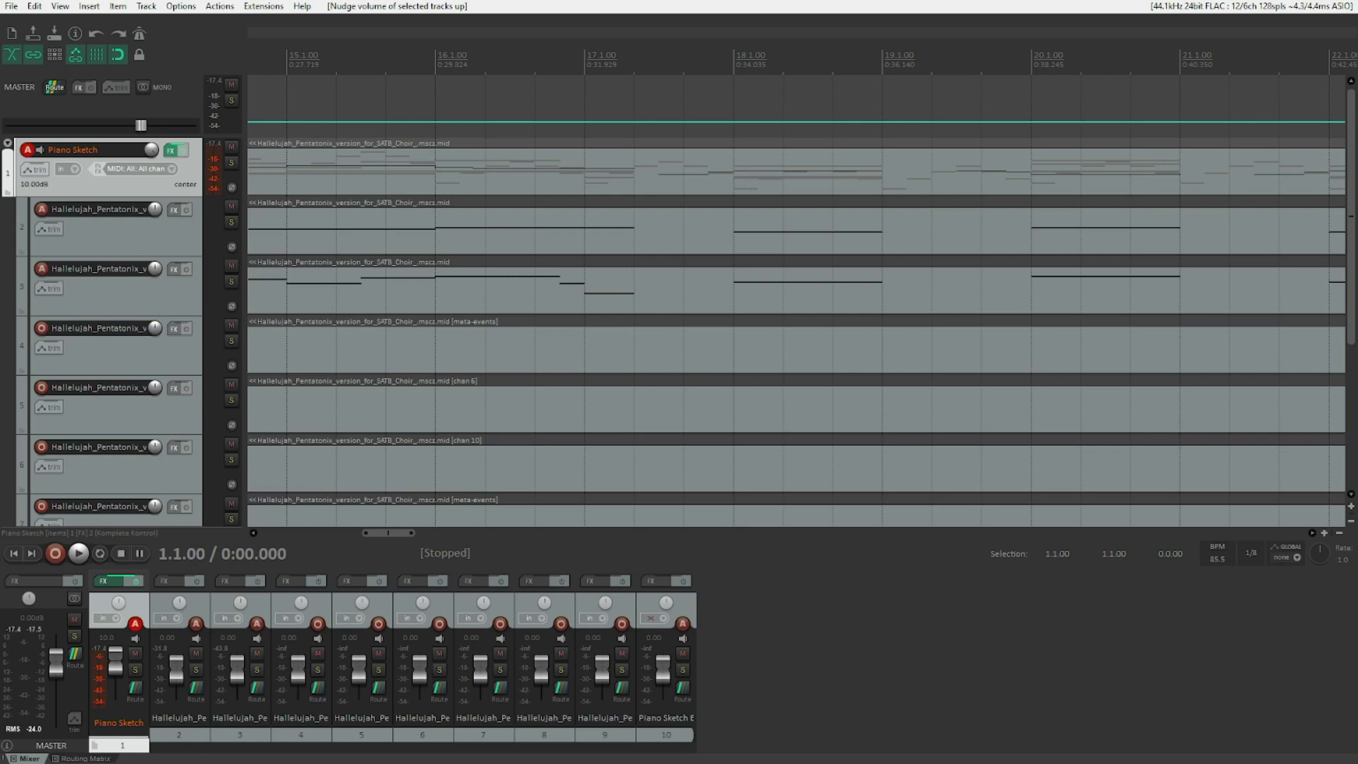
{"action": "key", "text": "Home"}
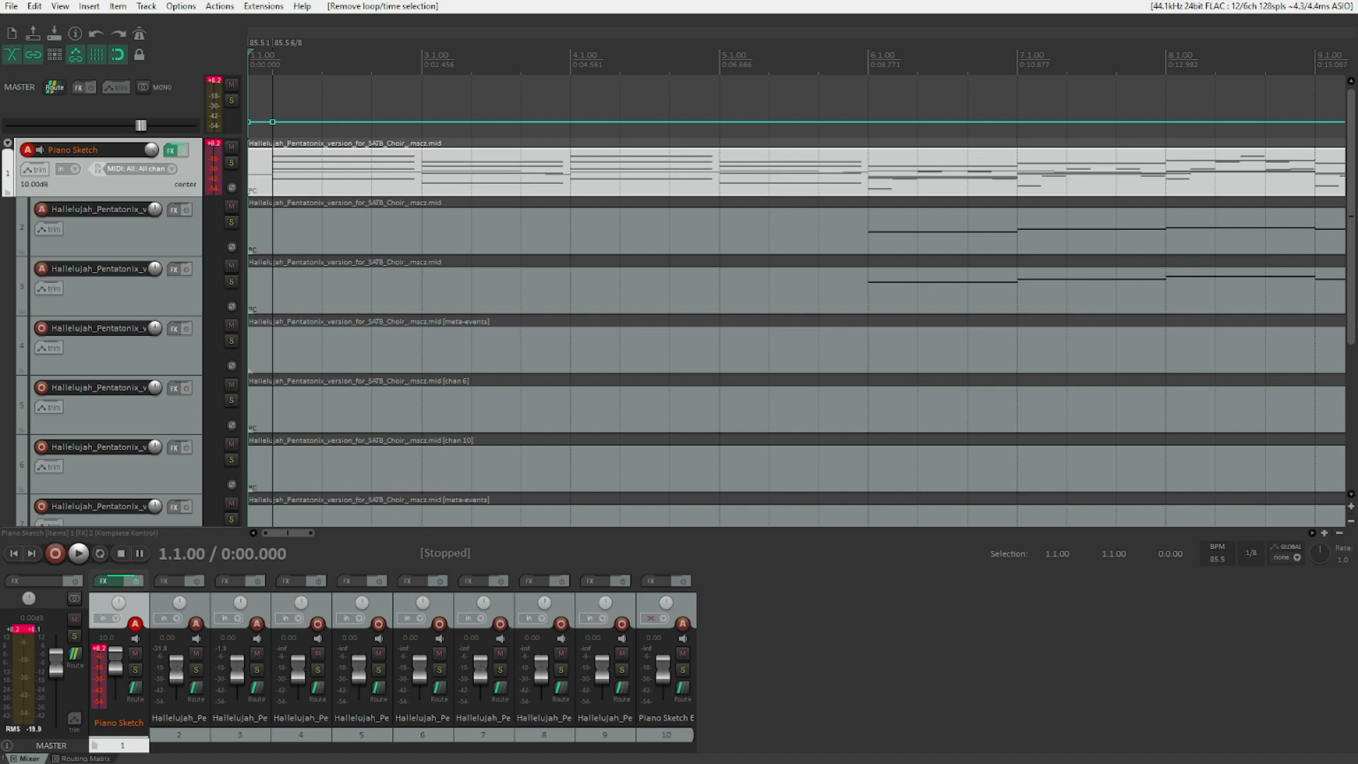
Set track 2's recording input to none and select its MIDI item
{"action": "left_click", "coordinate": [113, 236]}
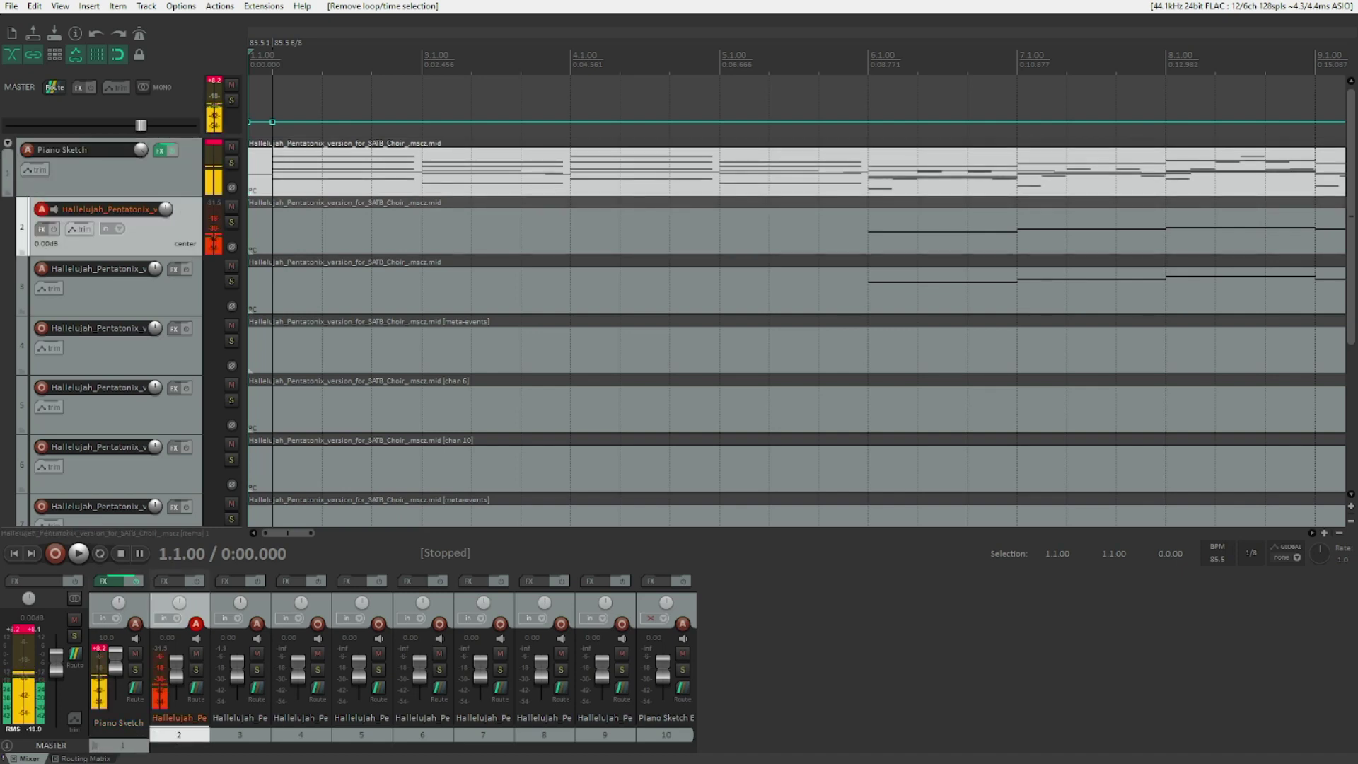
{"action": "left_click", "coordinate": [111, 229]}
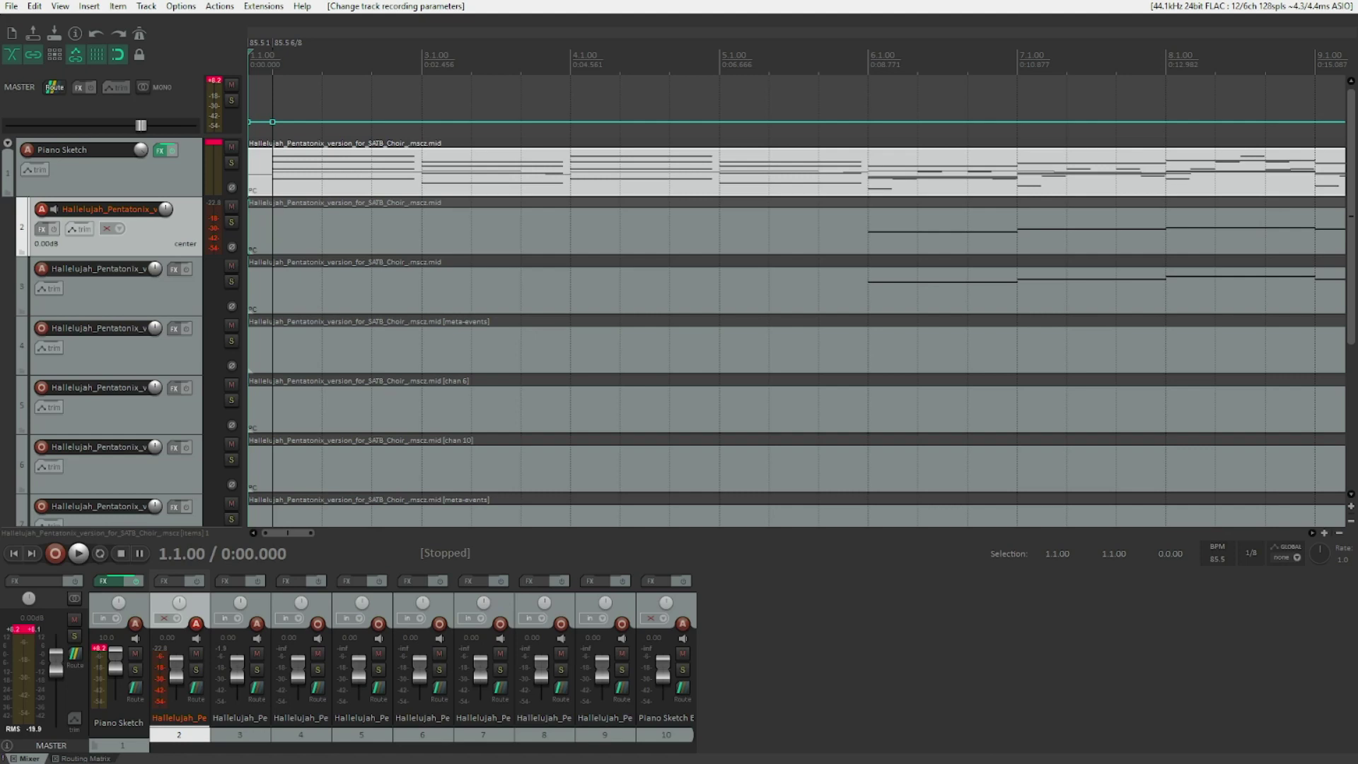
{"action": "key", "text": "shift+a"}
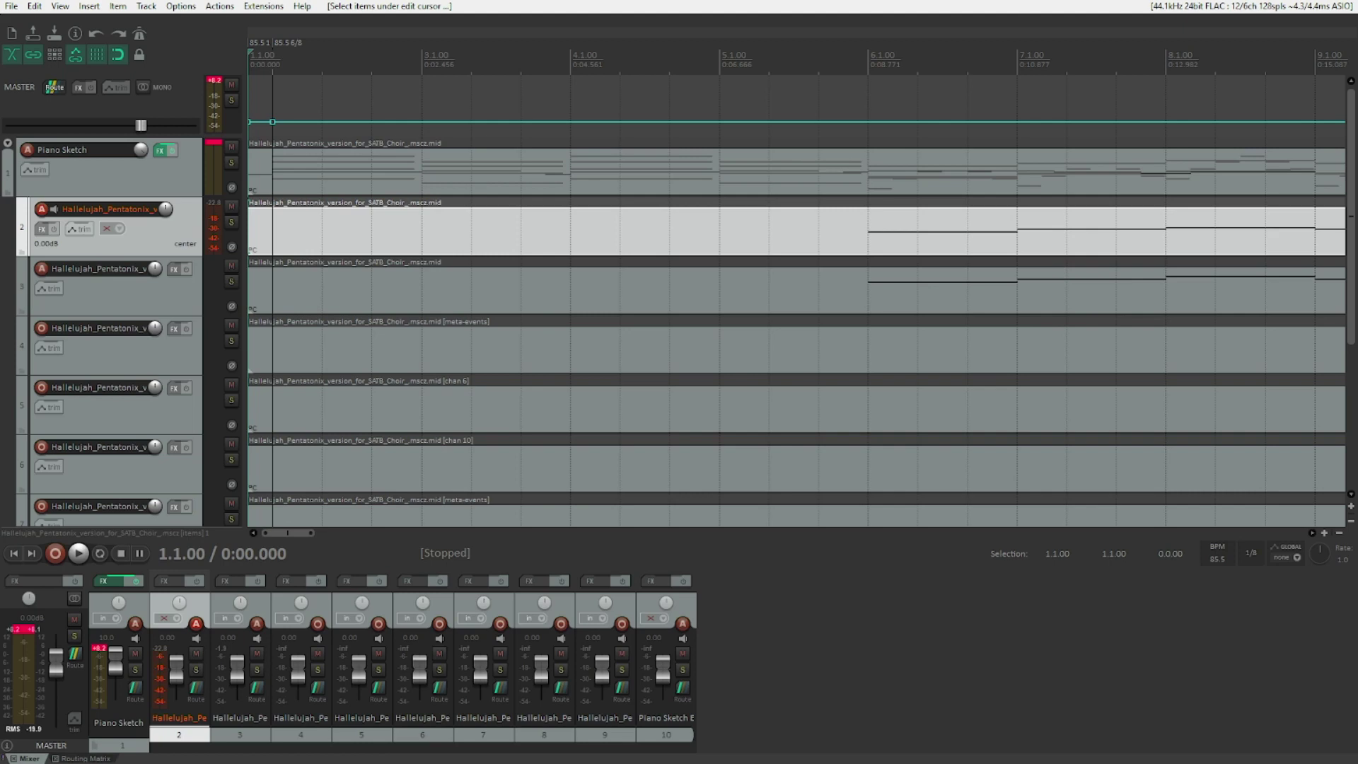
Set all events in track 2's Hallelujah take to MIDI channel 1
{"action": "key", "text": "ctrl+alt+e"}
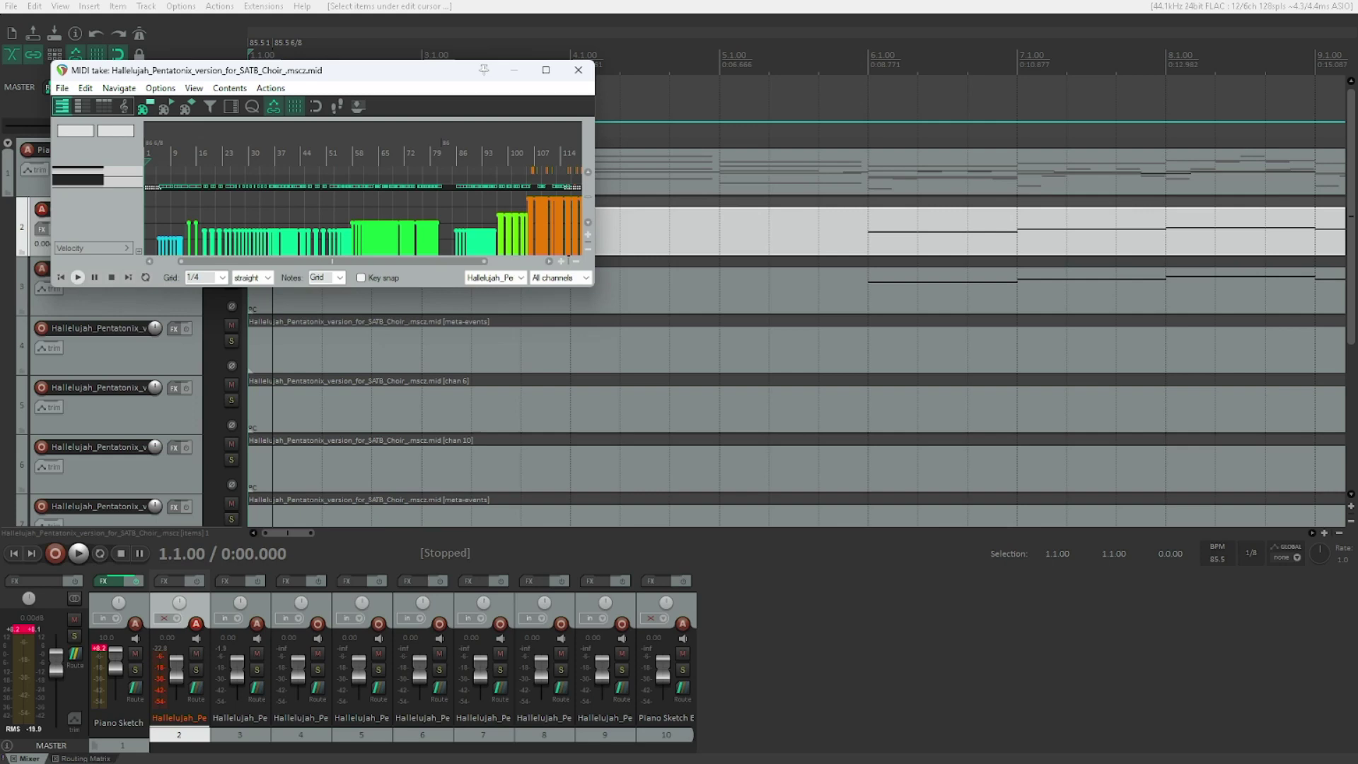
{"action": "key", "text": "ctrl+a"}
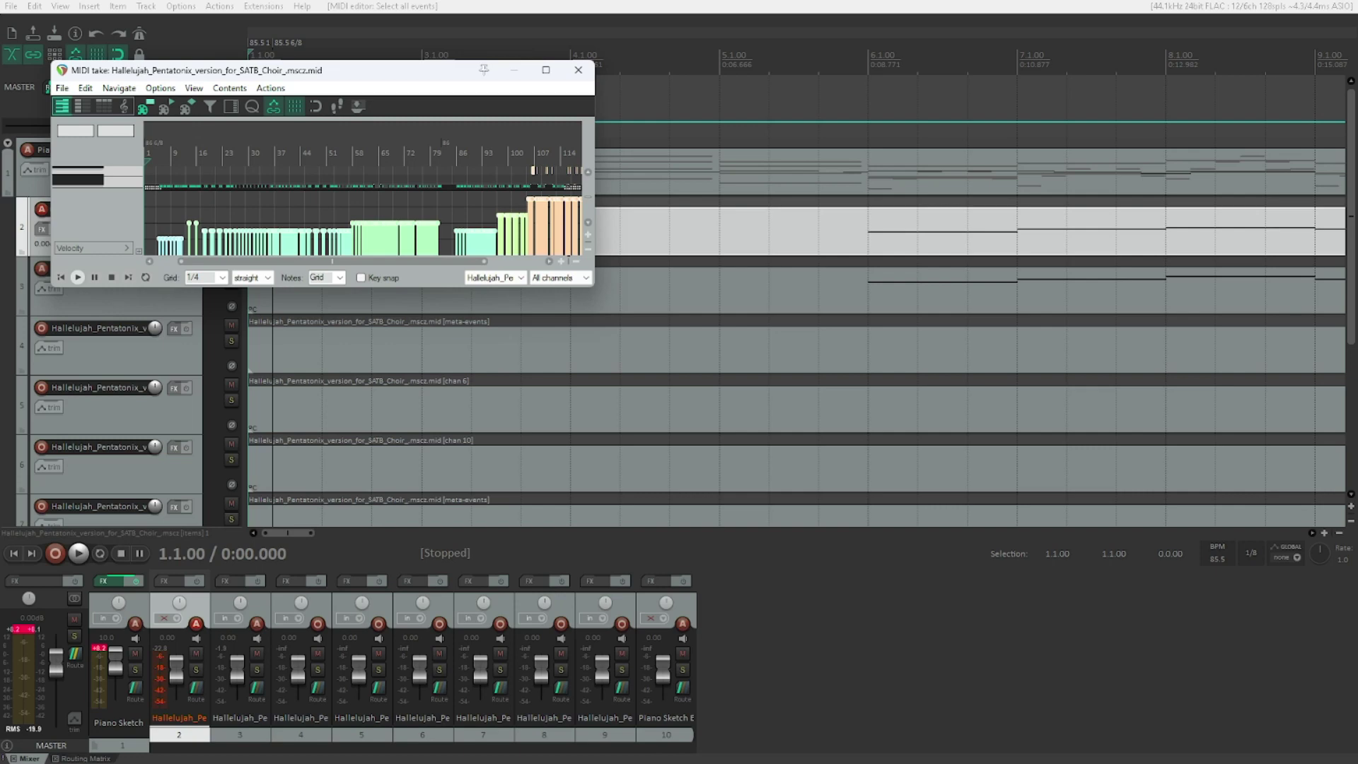
{"action": "key", "text": "alt+Return"}
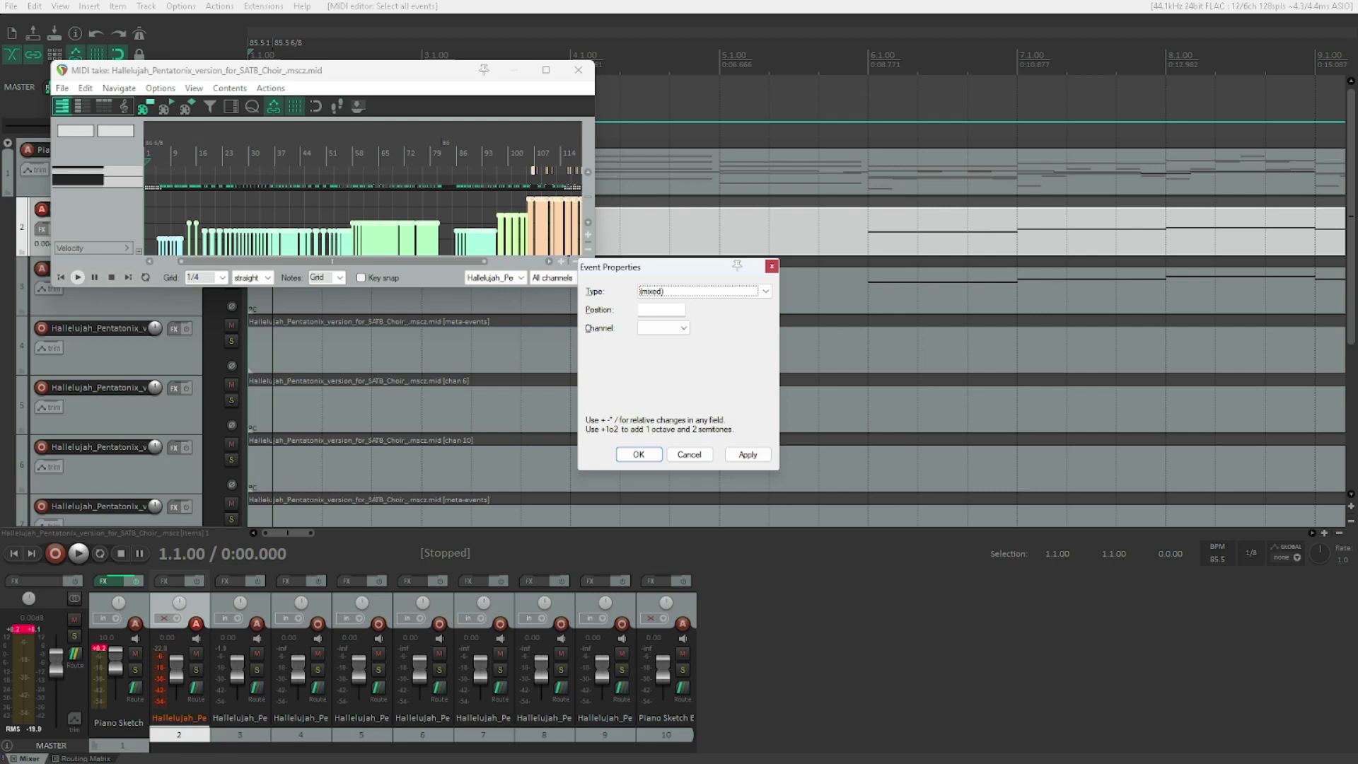
{"action": "key", "text": "Tab"}
{"action": "key", "text": "Tab"}
{"action": "key", "text": "Return"}
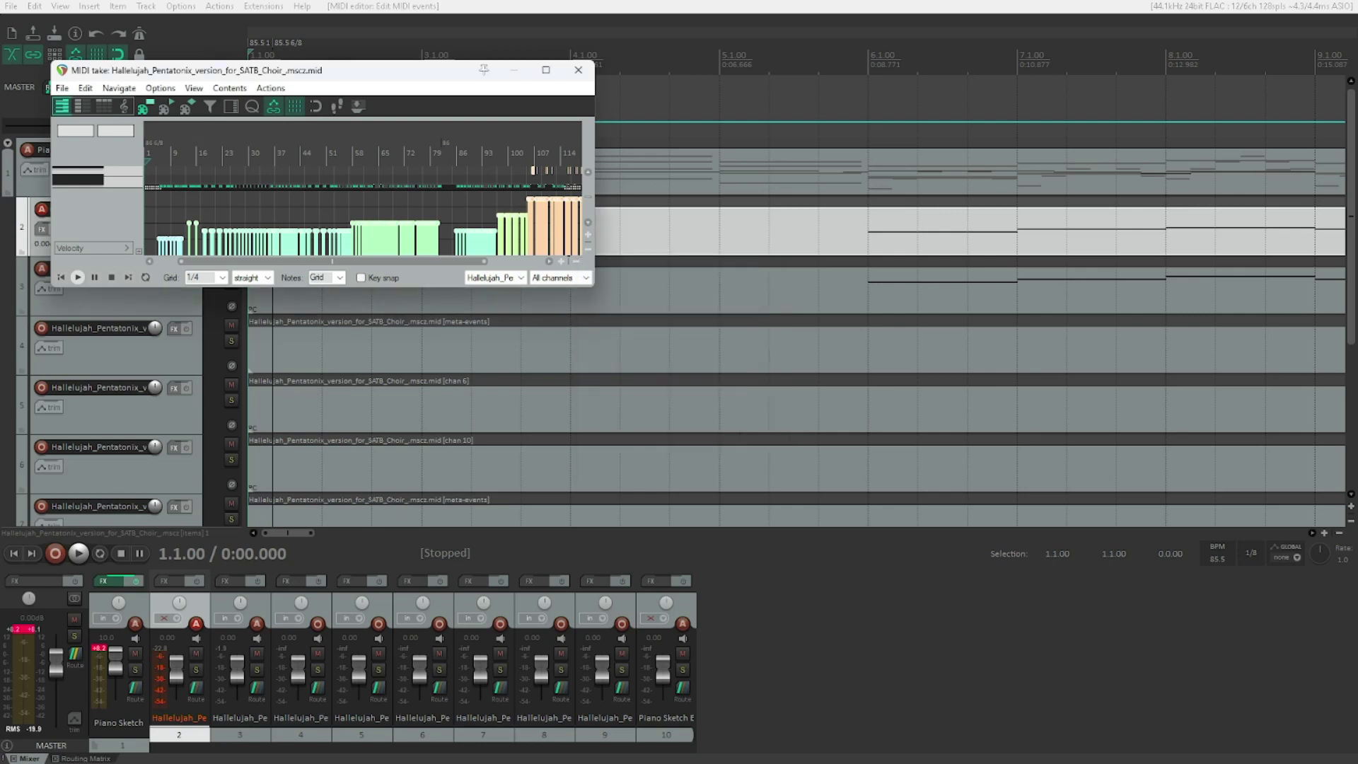
Audition track 2's re-channelled part from the start and again from bar 8
{"action": "key", "text": "space"}
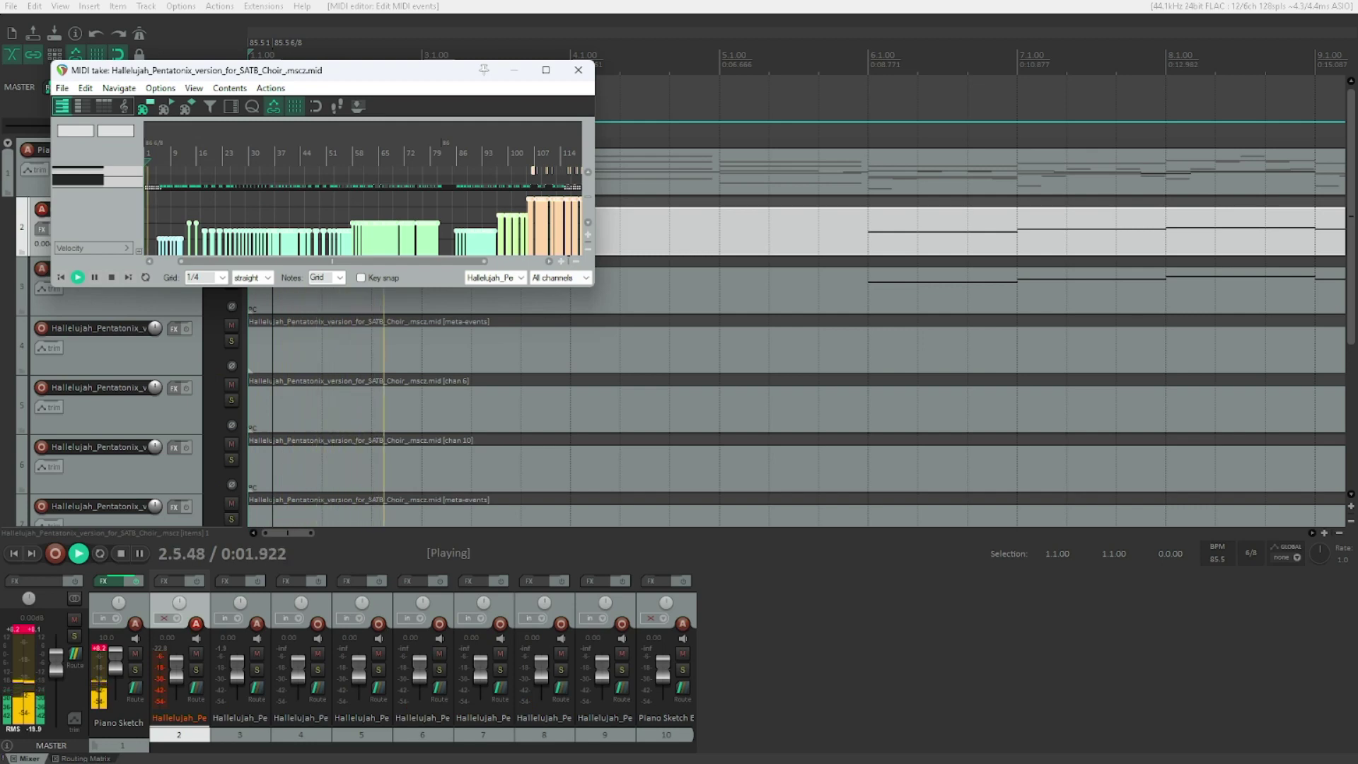
{"action": "key", "text": "space"}
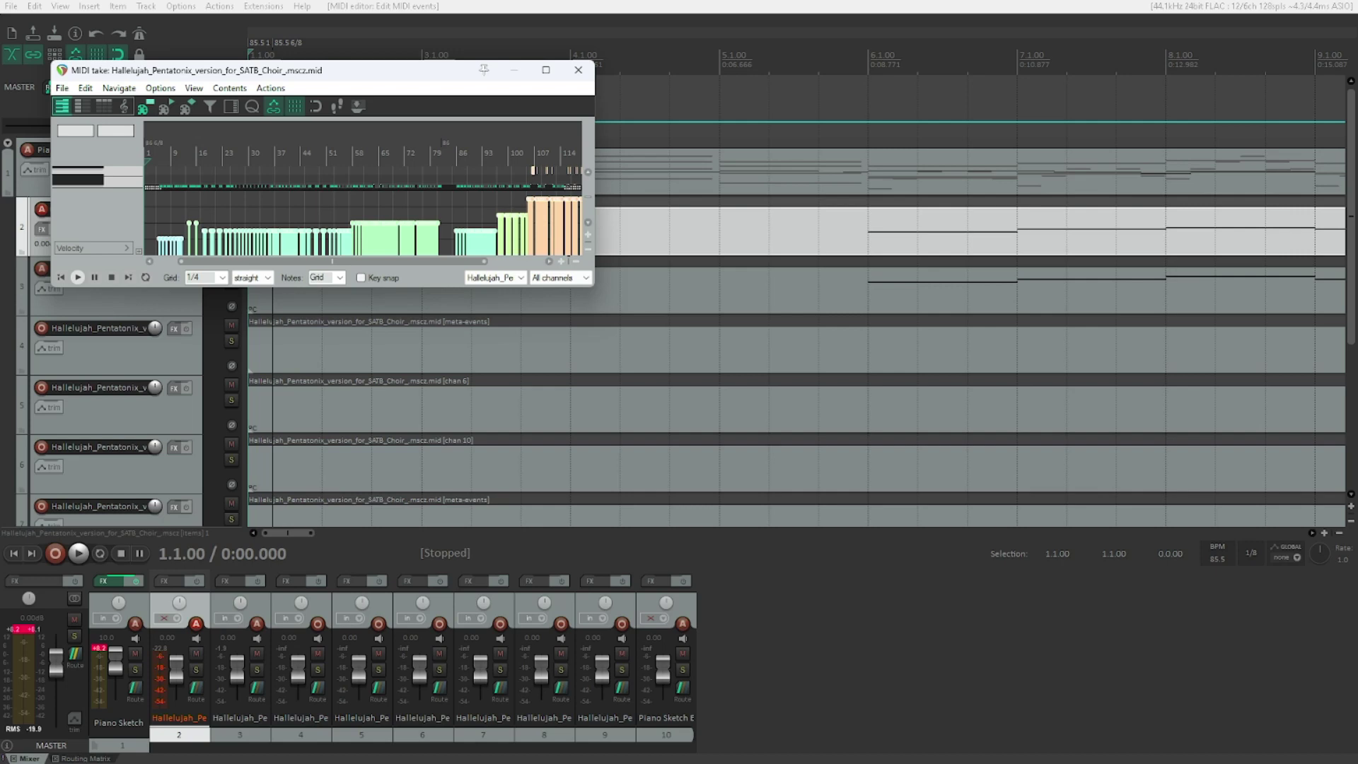
{"action": "key", "text": "Right"}
{"action": "key", "text": "Right"}
{"action": "key", "text": "Right"}
{"action": "key", "text": "Right"}
{"action": "key", "text": "Right"}
{"action": "key", "text": "Right"}
{"action": "key", "text": "Right"}
{"action": "key", "text": "space"}
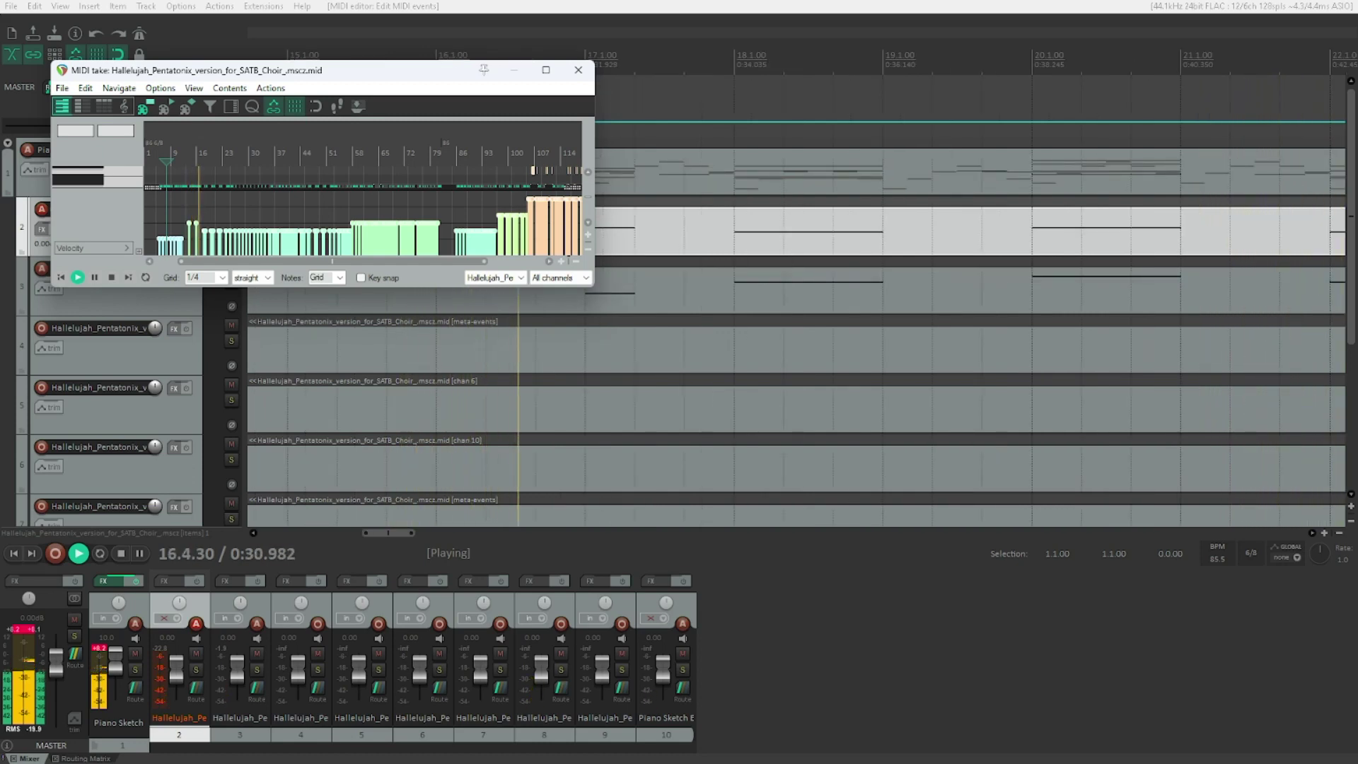
{"action": "key", "text": "space"}
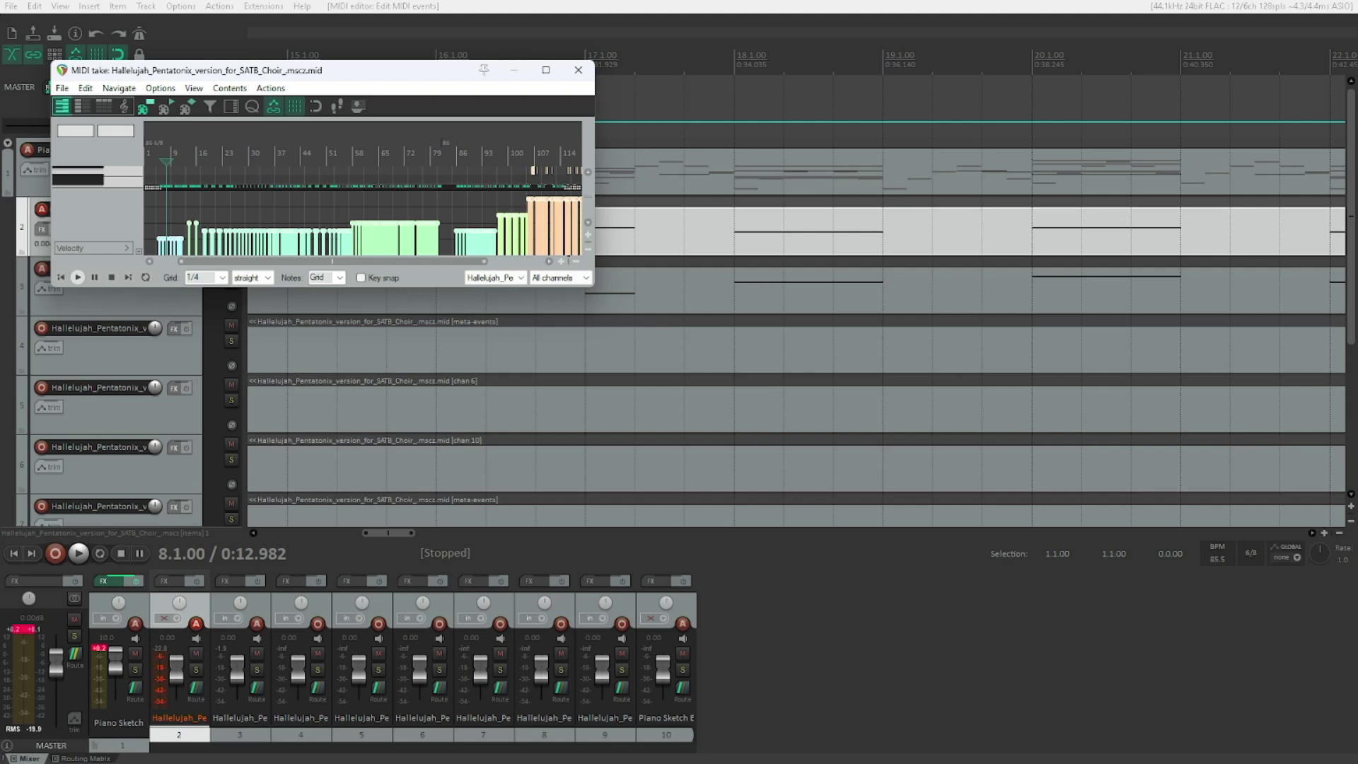
Close the MIDI editor, raise Piano Sketch's volume to 20 dB, and play from the start
{"action": "key", "text": "Escape"}
{"action": "key", "text": "Home"}
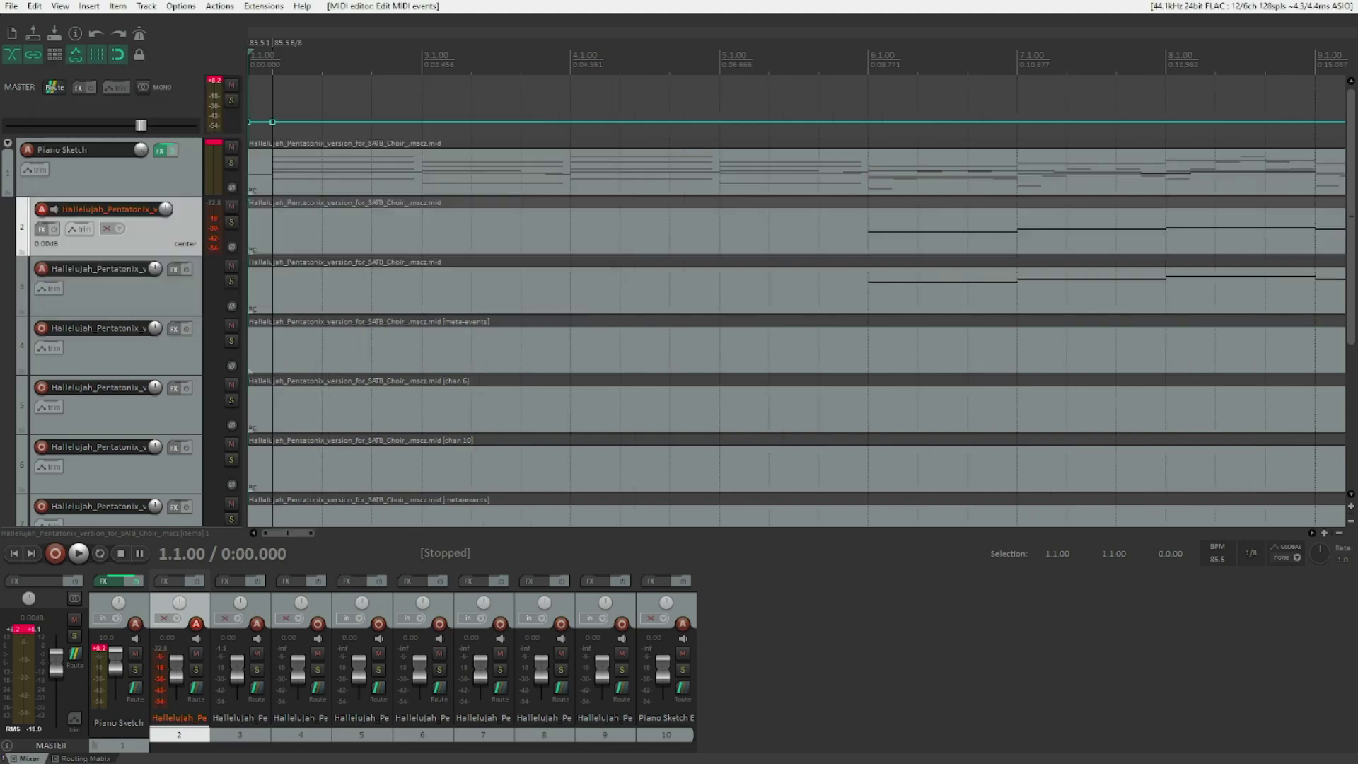
{"action": "key", "text": "Up"}
{"action": "key", "text": "space"}
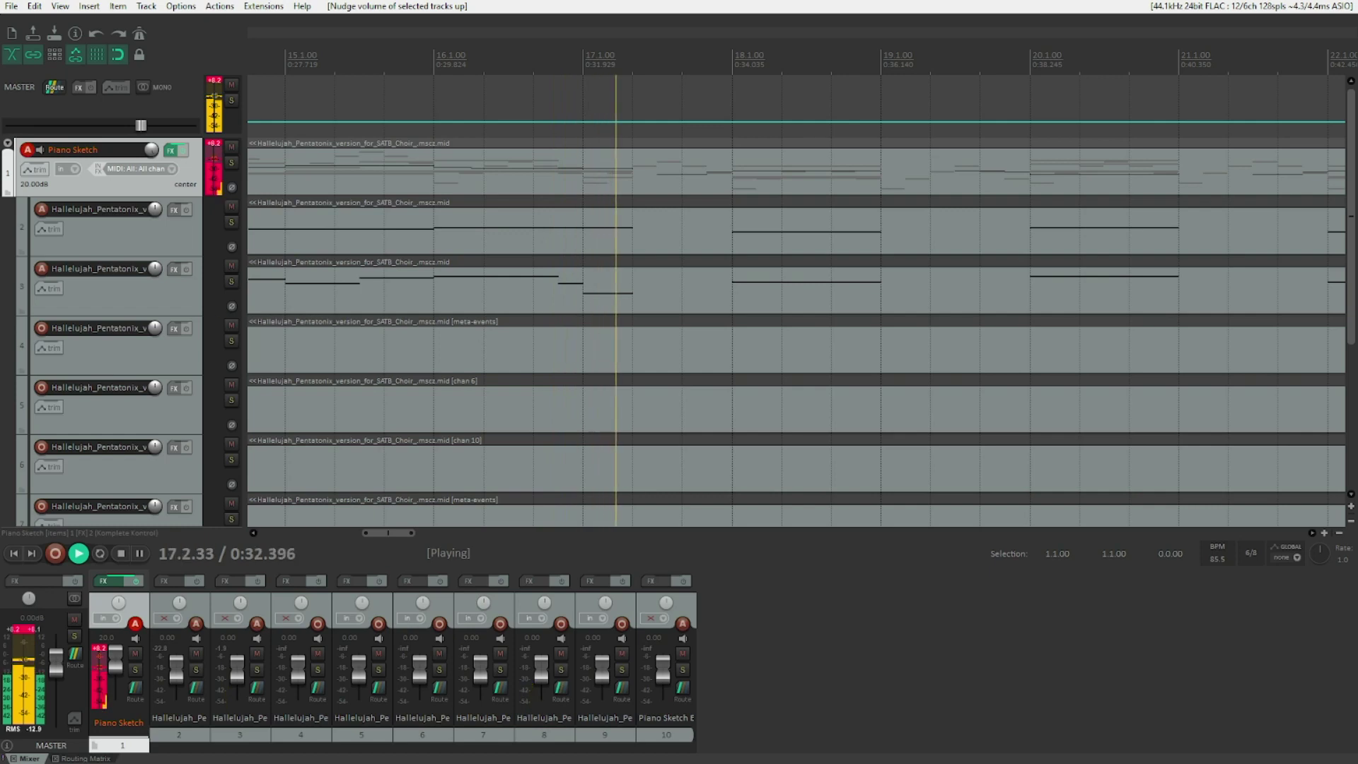
{"action": "key", "text": "space"}
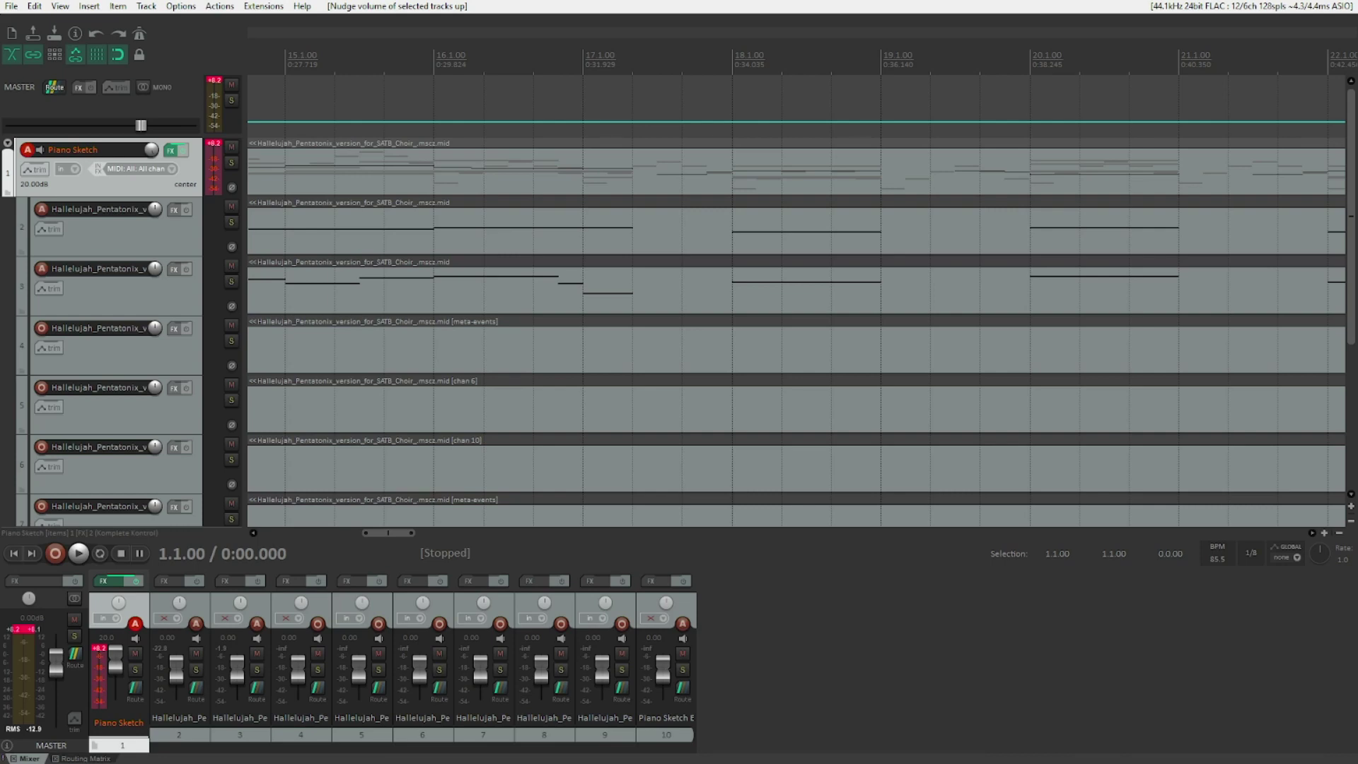
Open the Piano Sketch track's Hallelujah MIDI item in the MIDI editor from the project start, with all events selected
{"action": "left_click", "coordinate": [113, 241]}
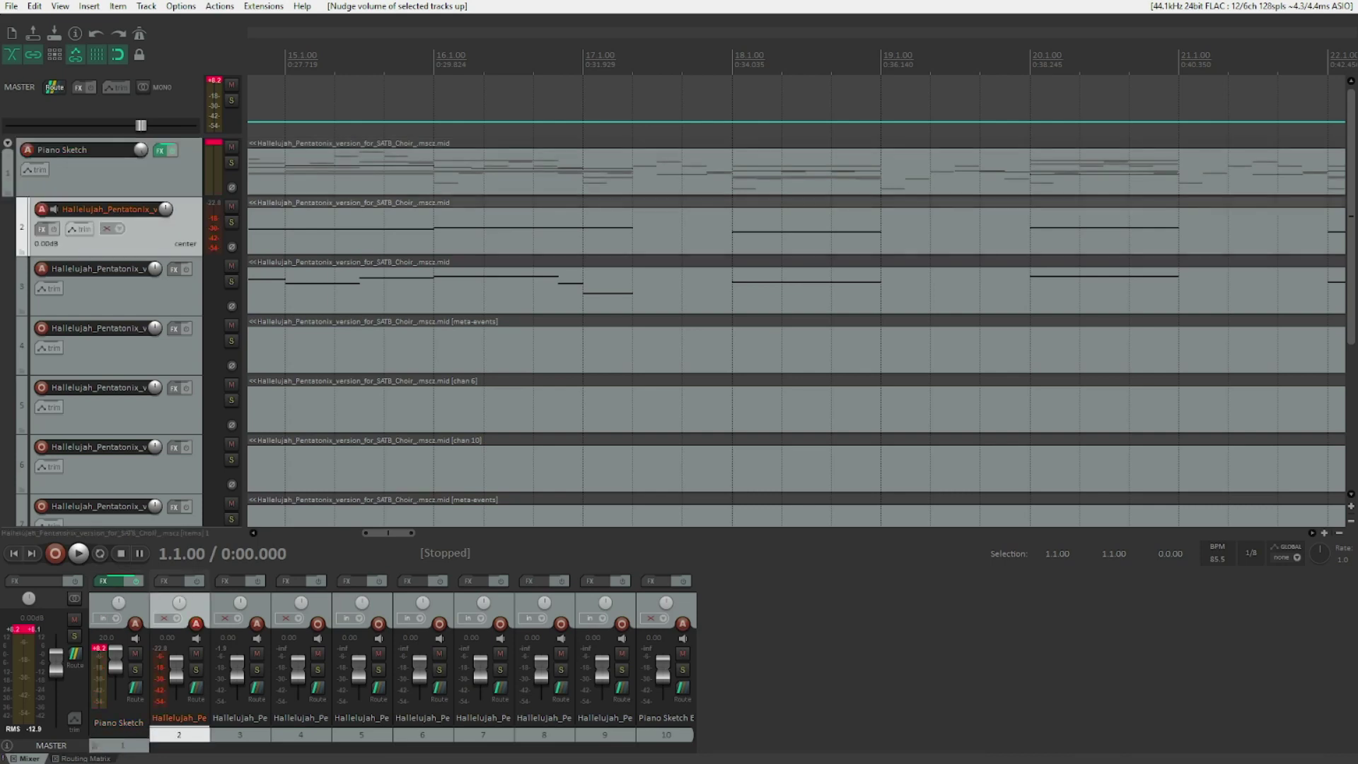
{"action": "left_click", "coordinate": [106, 181]}
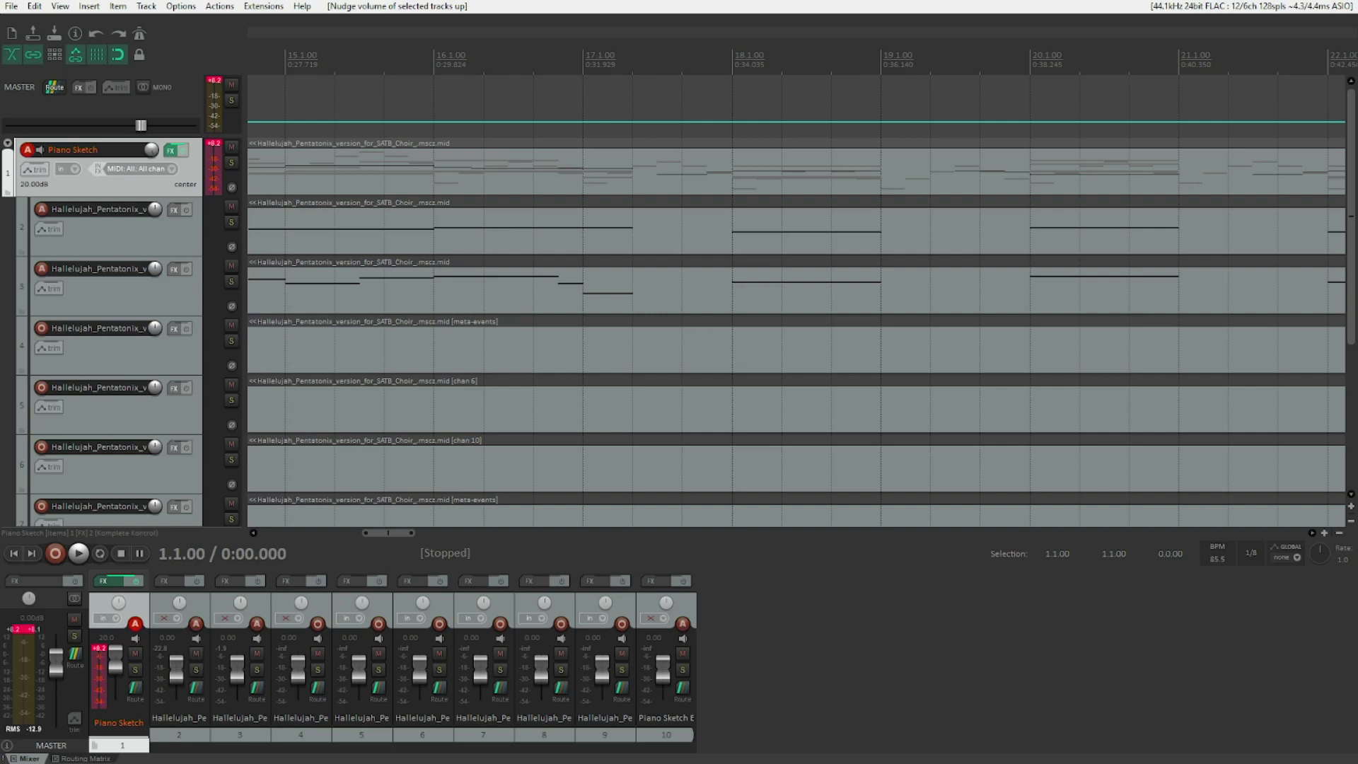
{"action": "key", "text": "Home"}
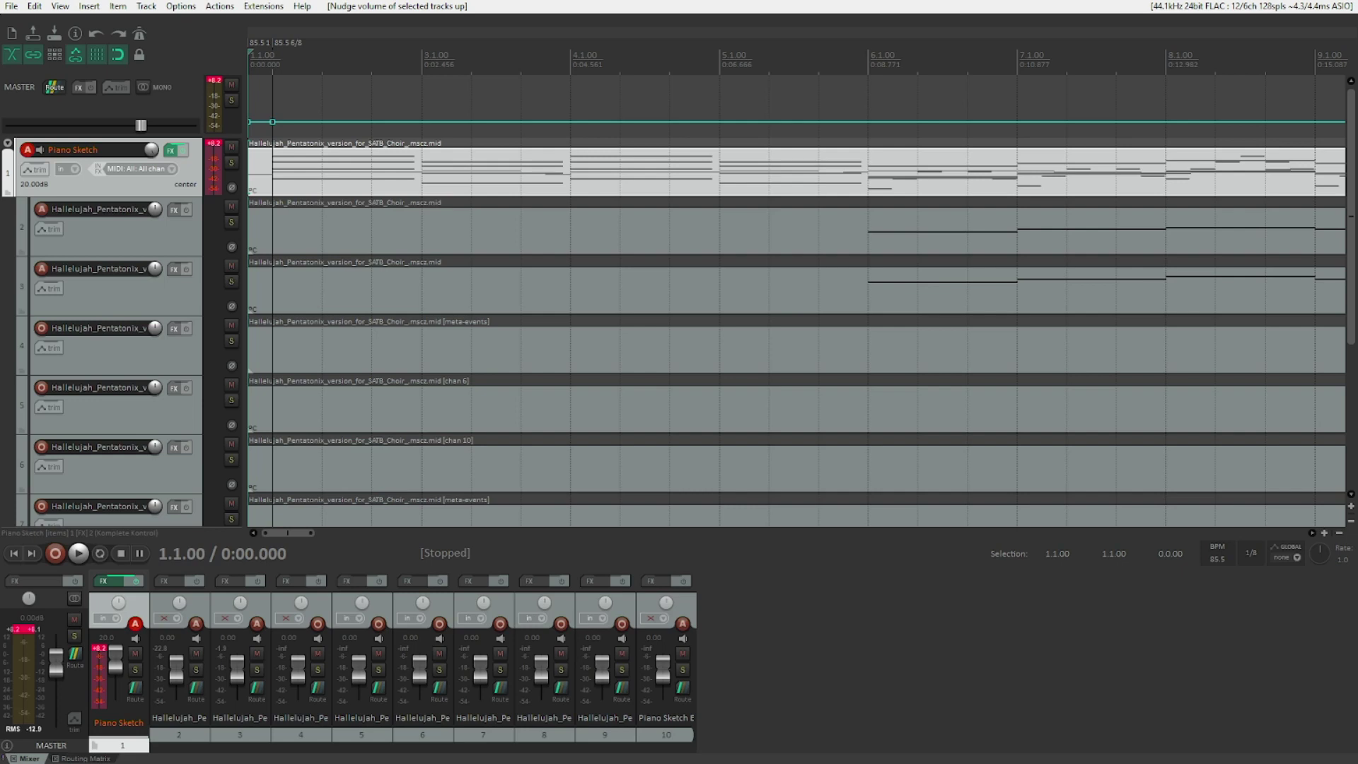
{"action": "key", "text": "ctrl+alt+e"}
{"action": "key", "text": "ctrl+a"}
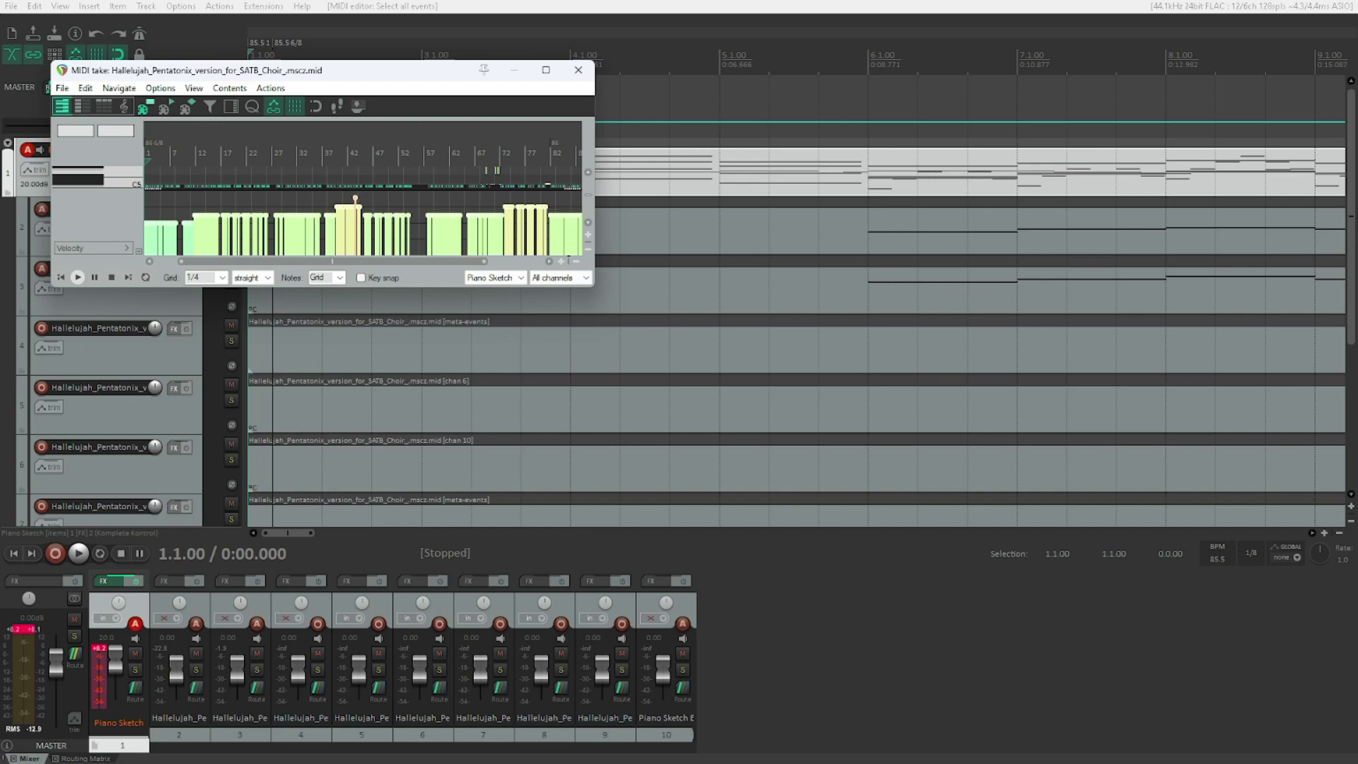
Run 'Select all CC events', delete the selected CC events, and close the MIDI editor
{"action": "key", "text": "question"}
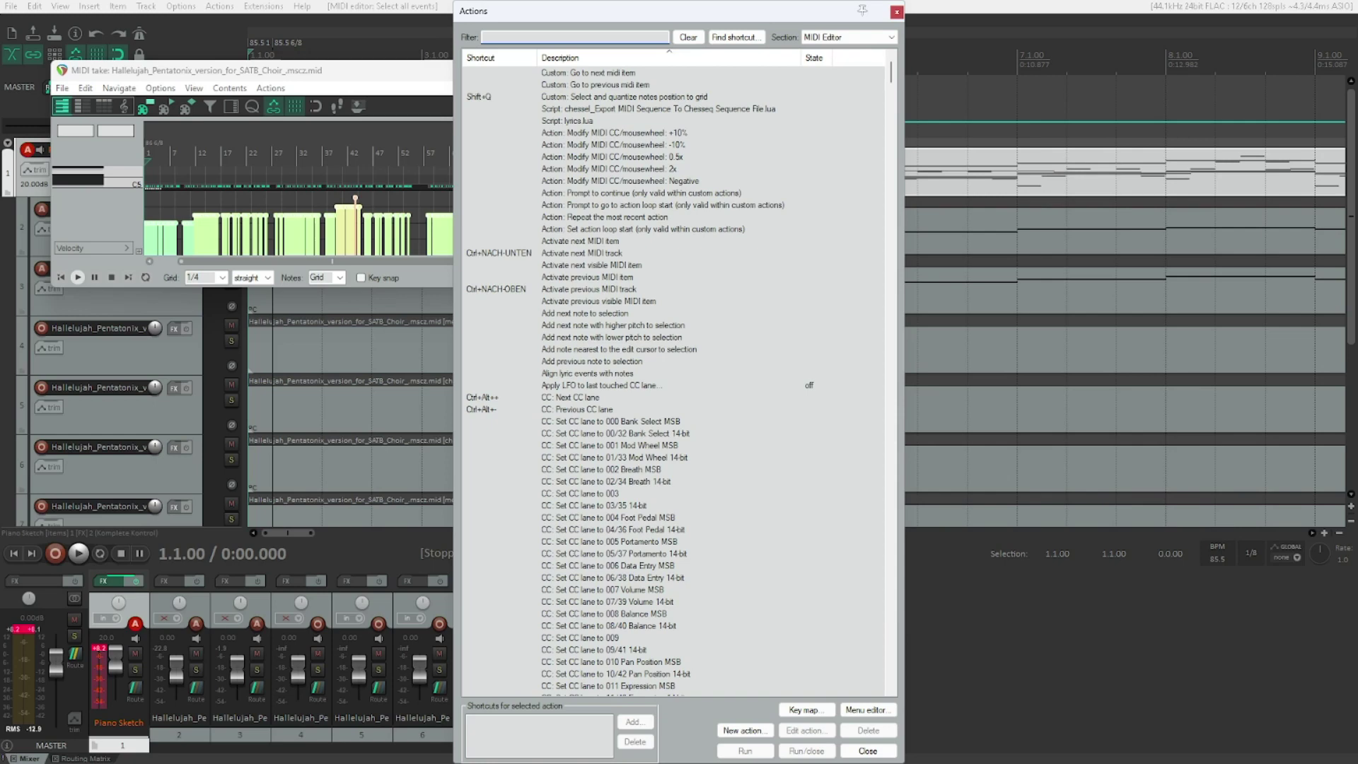
{"action": "type", "text": "select all c"}
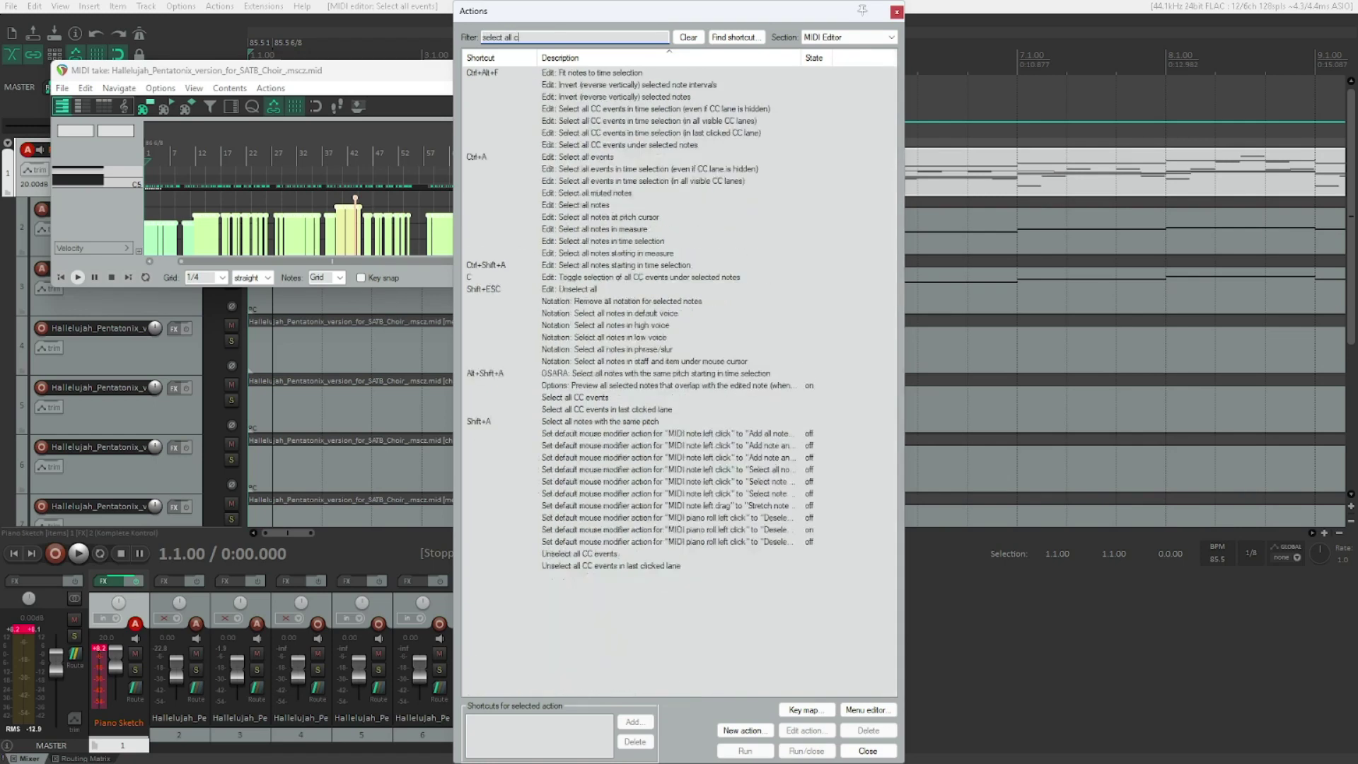
{"action": "type", "text": "c events"}
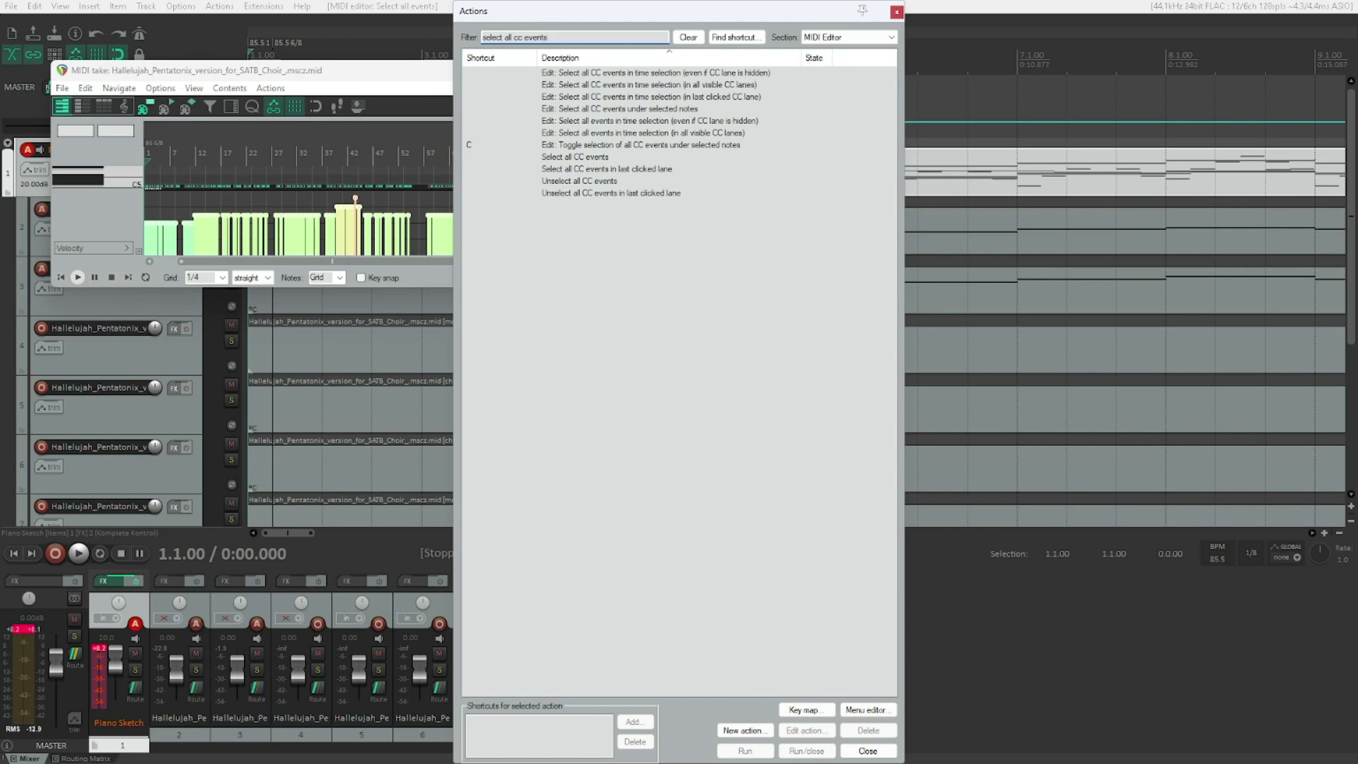
{"action": "left_click", "coordinate": [650, 73]}
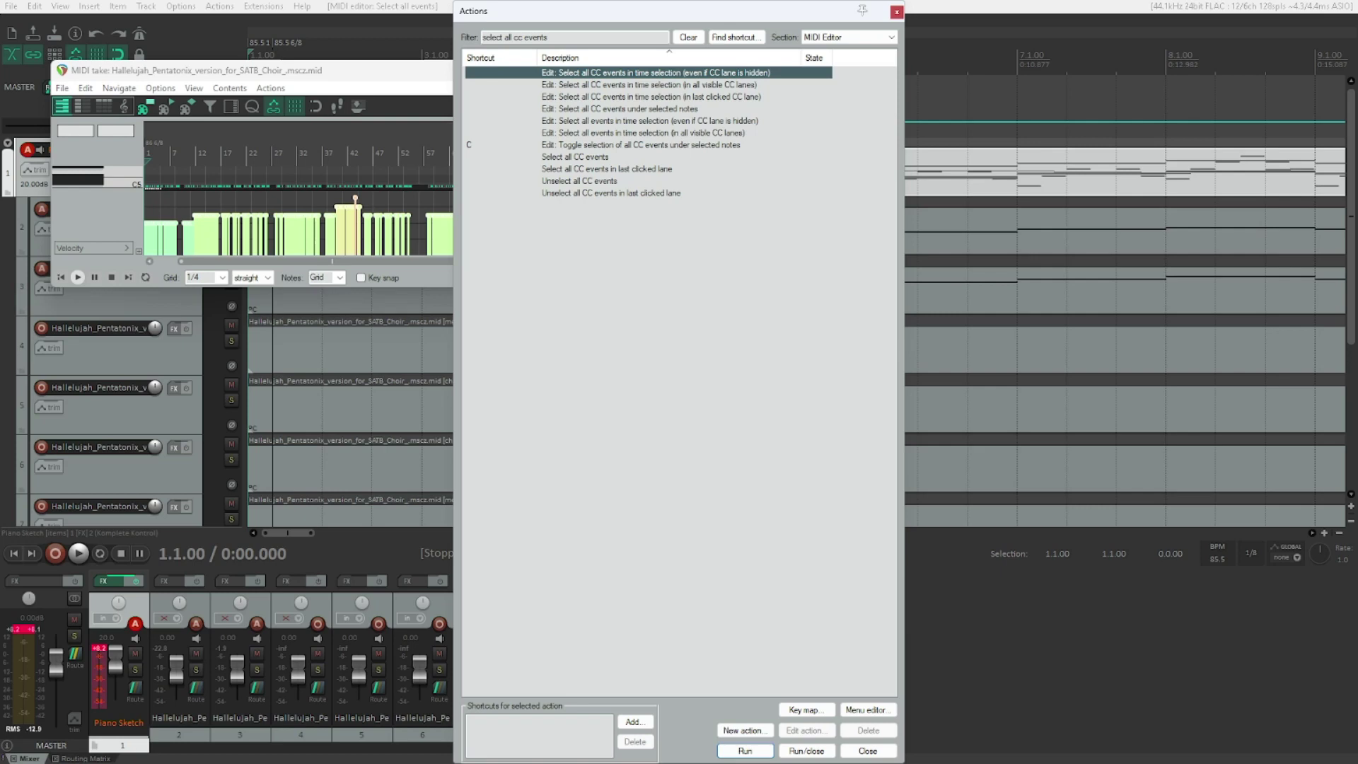
{"action": "key", "text": "End"}
{"action": "key", "text": "Up"}
{"action": "key", "text": "Up"}
{"action": "key", "text": "Up"}
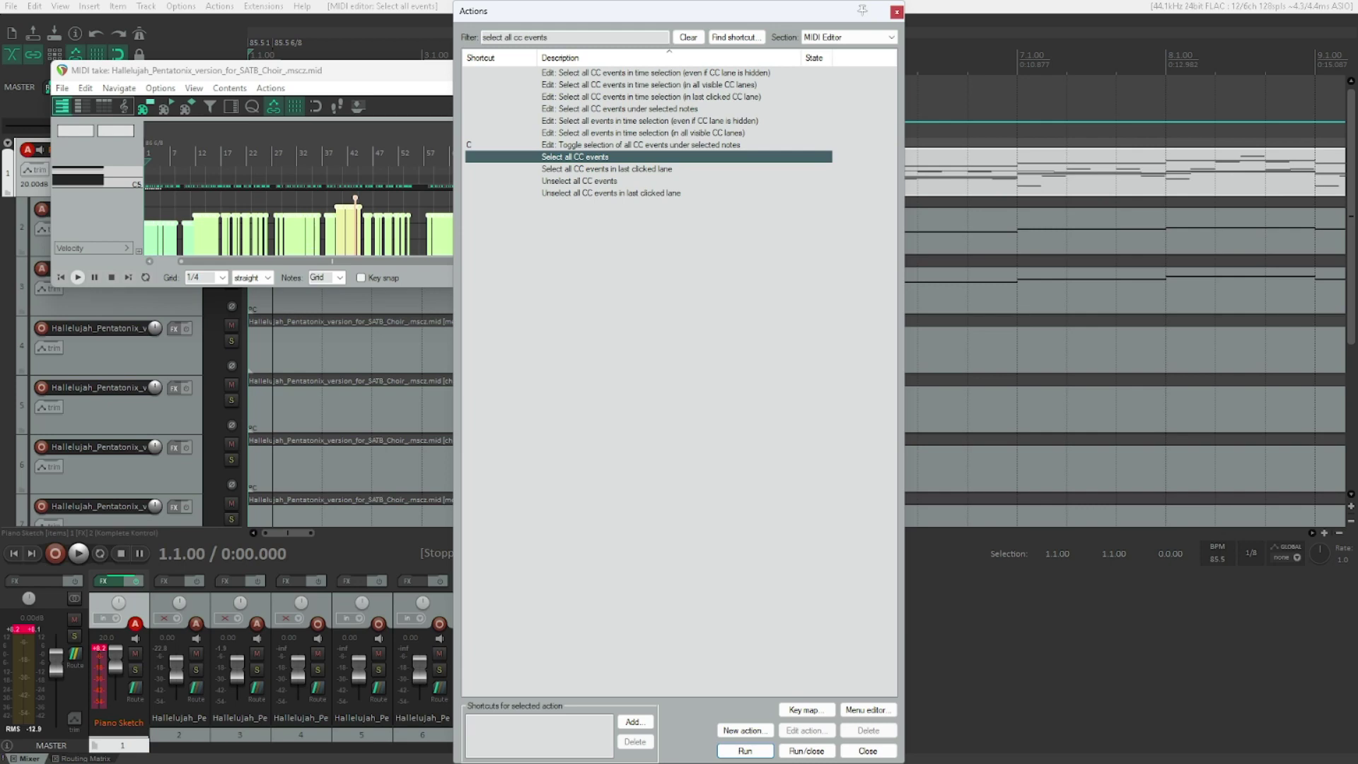
{"action": "key", "text": "Return"}
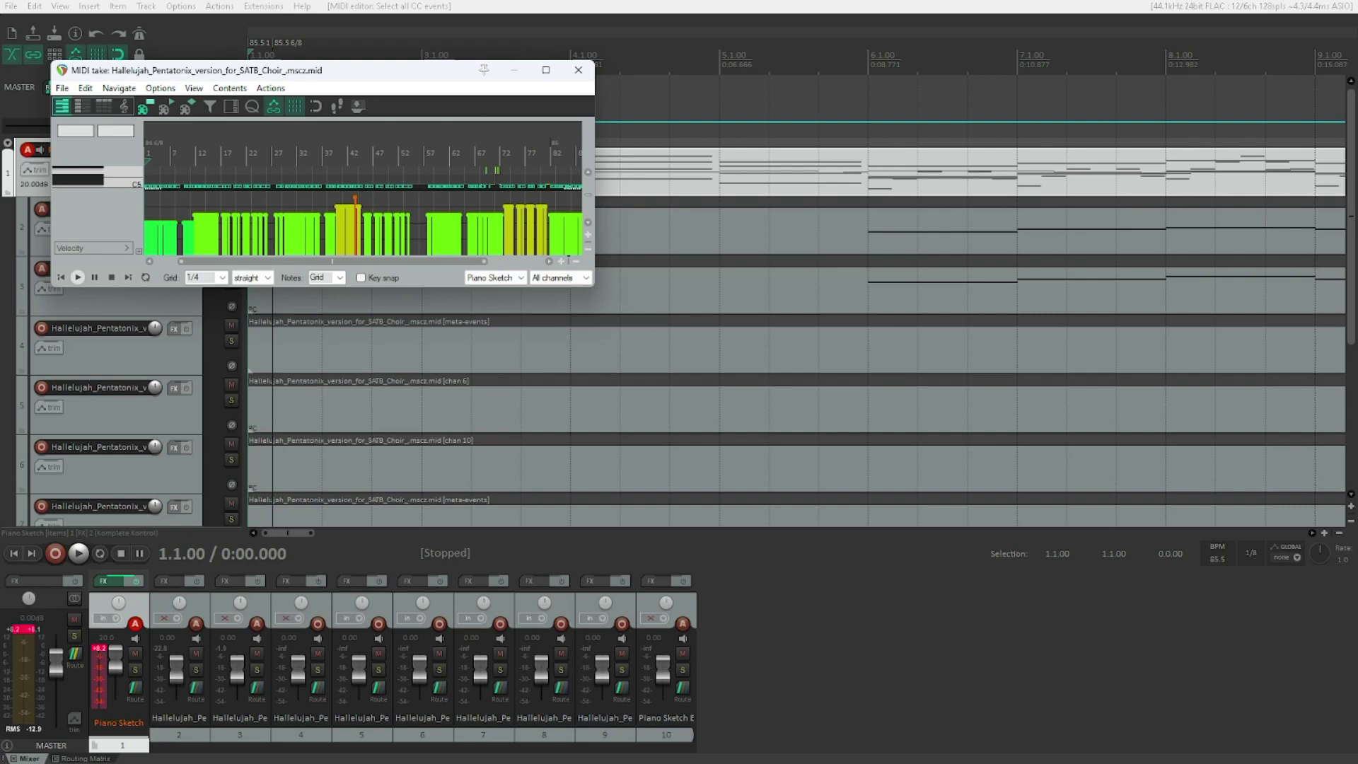
{"action": "key", "text": "Delete"}
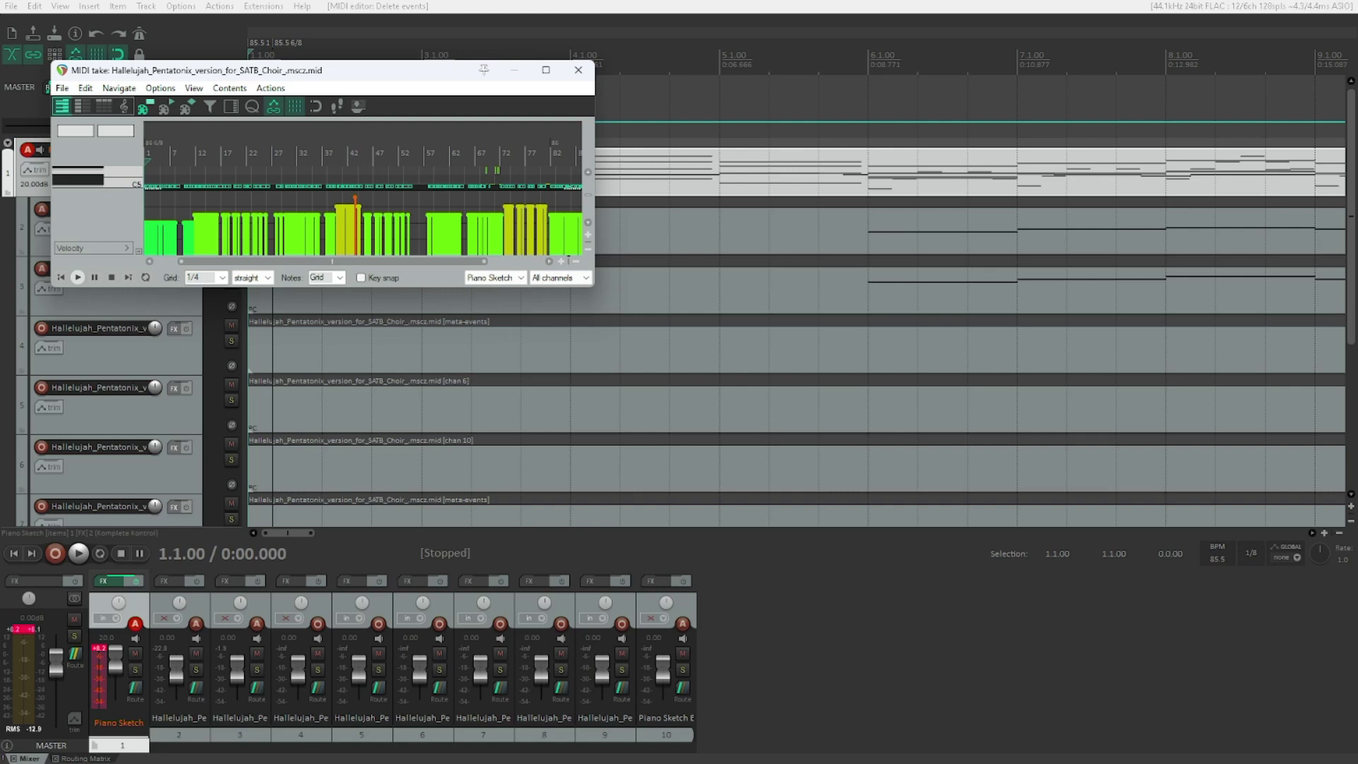
{"action": "key", "text": "Escape"}
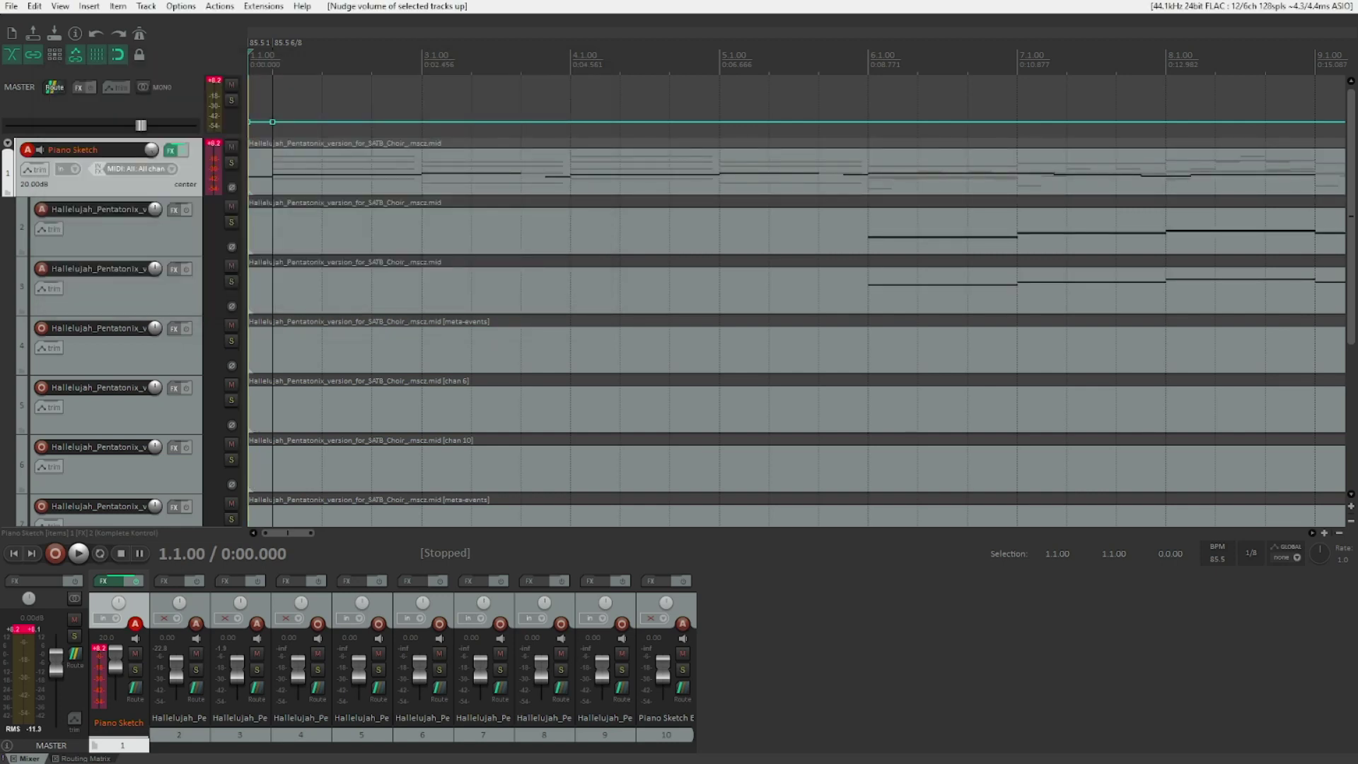
{"action": "key", "text": "space"}
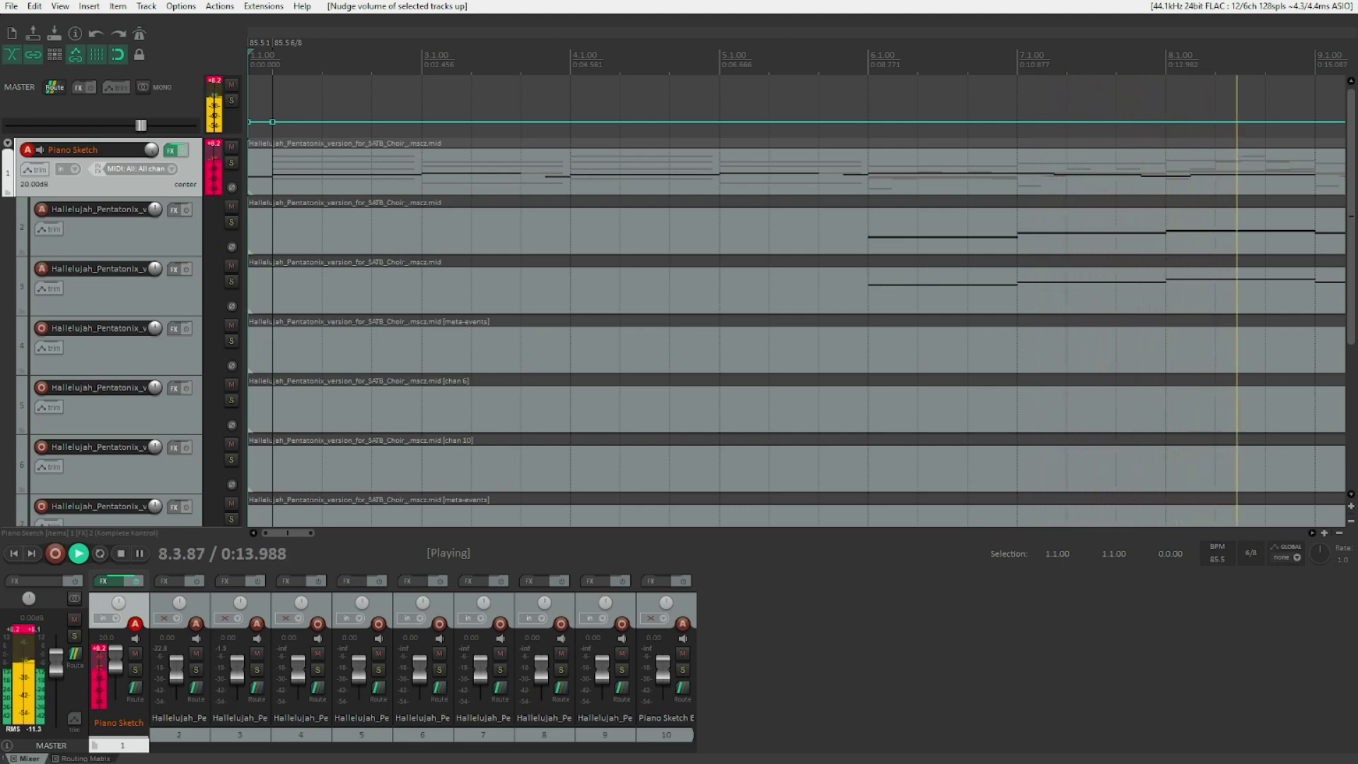
{"action": "key", "text": "space"}
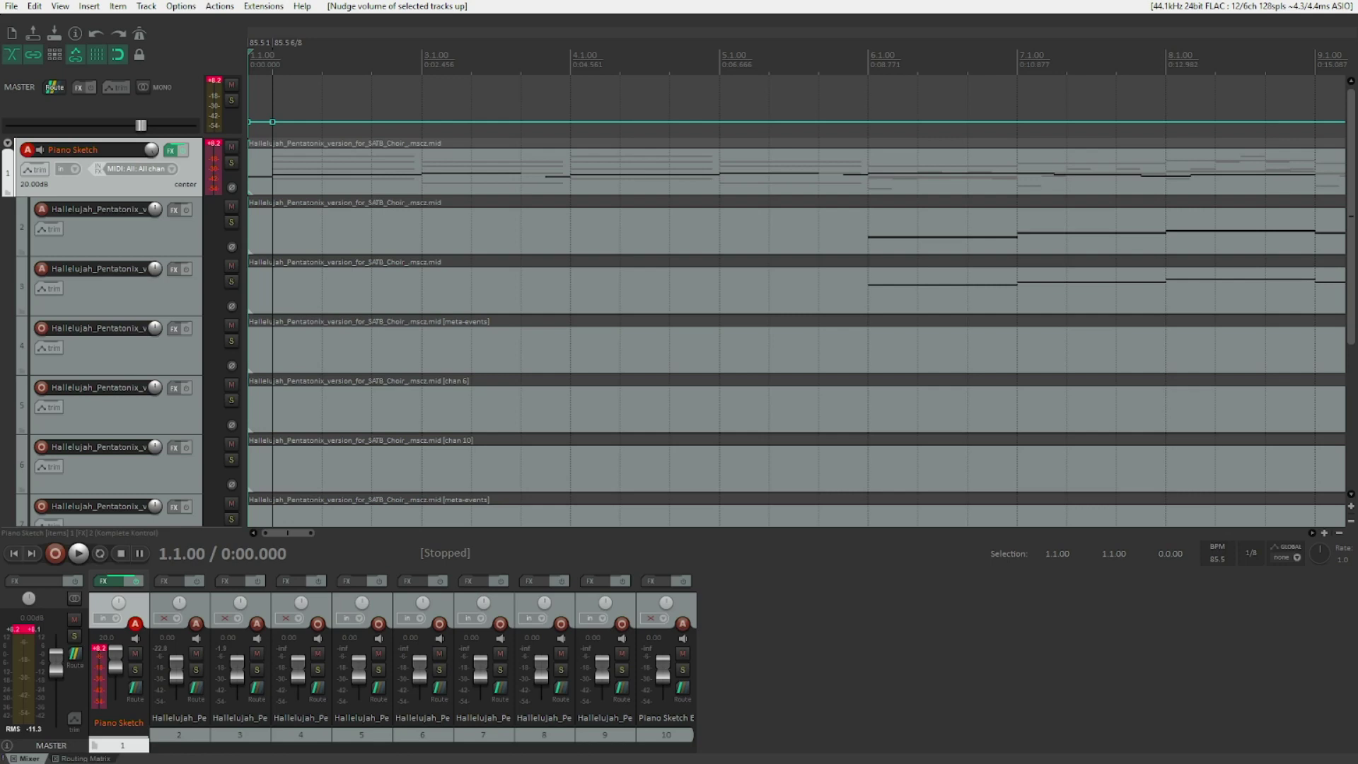
{"action": "key", "text": "space"}
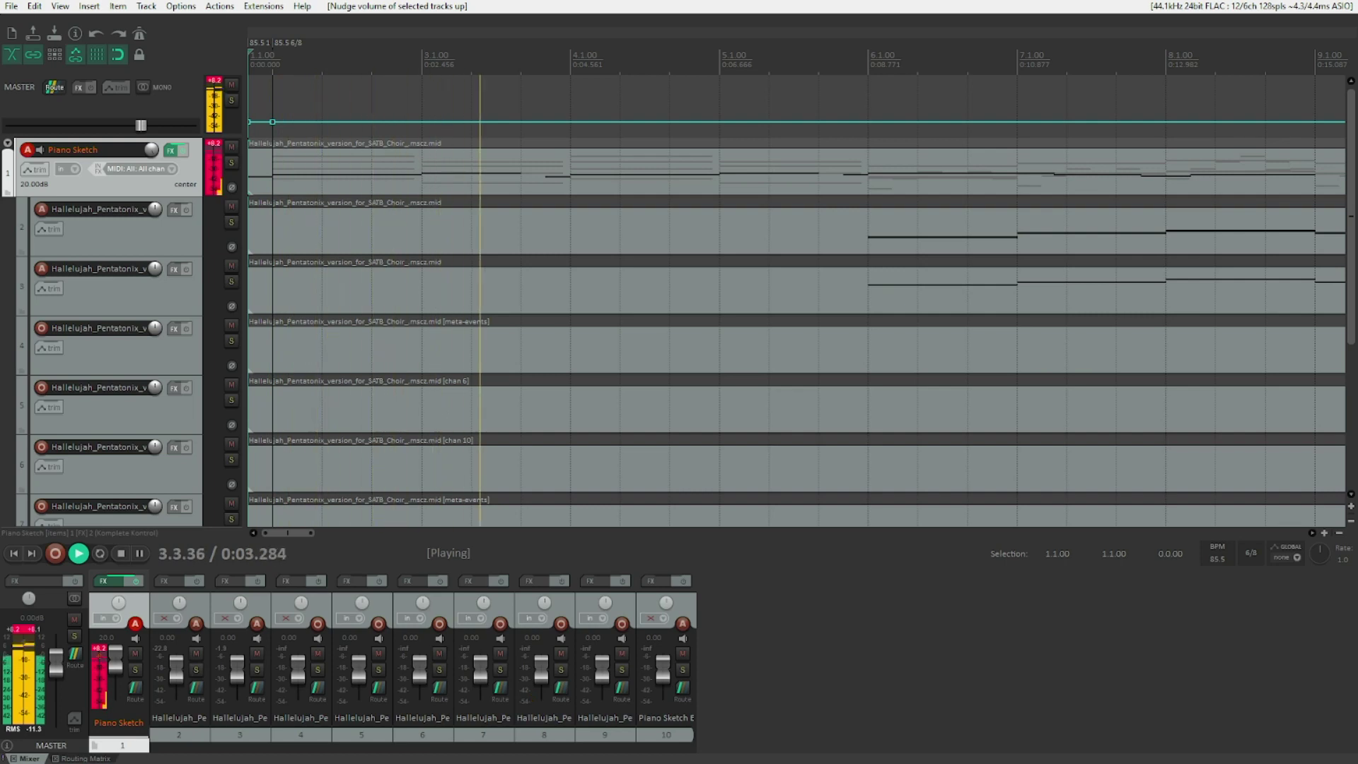
Jump to bar 54 (1:49.824), play that section, and stop playback there
{"action": "key", "text": "space"}
{"action": "key", "text": "Page_Down"}
{"action": "key", "text": "Page_Down"}
{"action": "key", "text": "Page_Down"}
{"action": "key", "text": "Page_Down"}
{"action": "key", "text": "Page_Down"}
{"action": "key", "text": "Page_Down"}
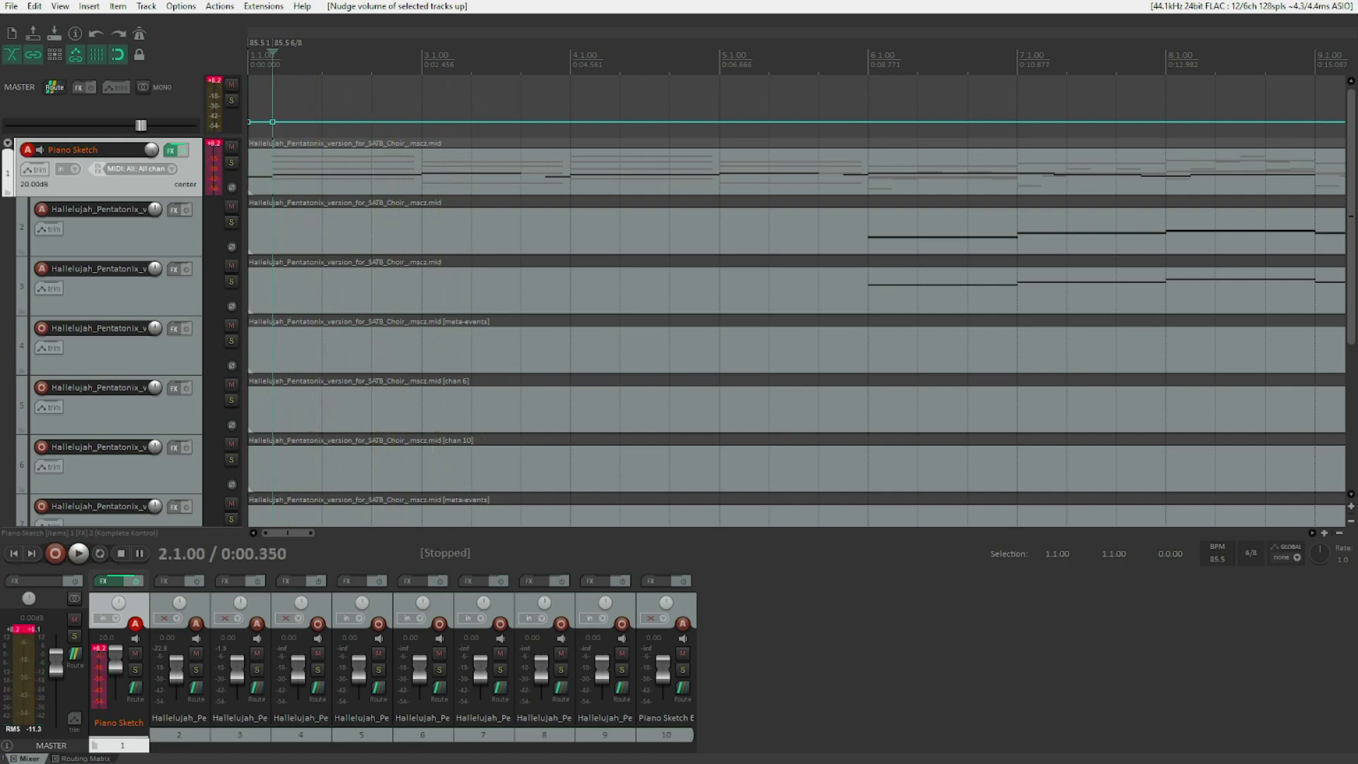
{"action": "key", "text": "Page_Down"}
{"action": "key", "text": "Page_Down"}
{"action": "key", "text": "Page_Down"}
{"action": "key", "text": "Page_Down"}
{"action": "key", "text": "Page_Down"}
{"action": "key", "text": "Page_Down"}
{"action": "key", "text": "Page_Down"}
{"action": "key", "text": "Page_Down"}
{"action": "key", "text": "Page_Down"}
{"action": "key", "text": "Page_Down"}
{"action": "key", "text": "Page_Down"}
{"action": "key", "text": "Page_Down"}
{"action": "key", "text": "Page_Down"}
{"action": "key", "text": "Page_Down"}
{"action": "key", "text": "Page_Down"}
{"action": "key", "text": "Page_Down"}
{"action": "key", "text": "Page_Down"}
{"action": "key", "text": "Page_Down"}
{"action": "key", "text": "Page_Down"}
{"action": "key", "text": "Page_Down"}
{"action": "key", "text": "space"}
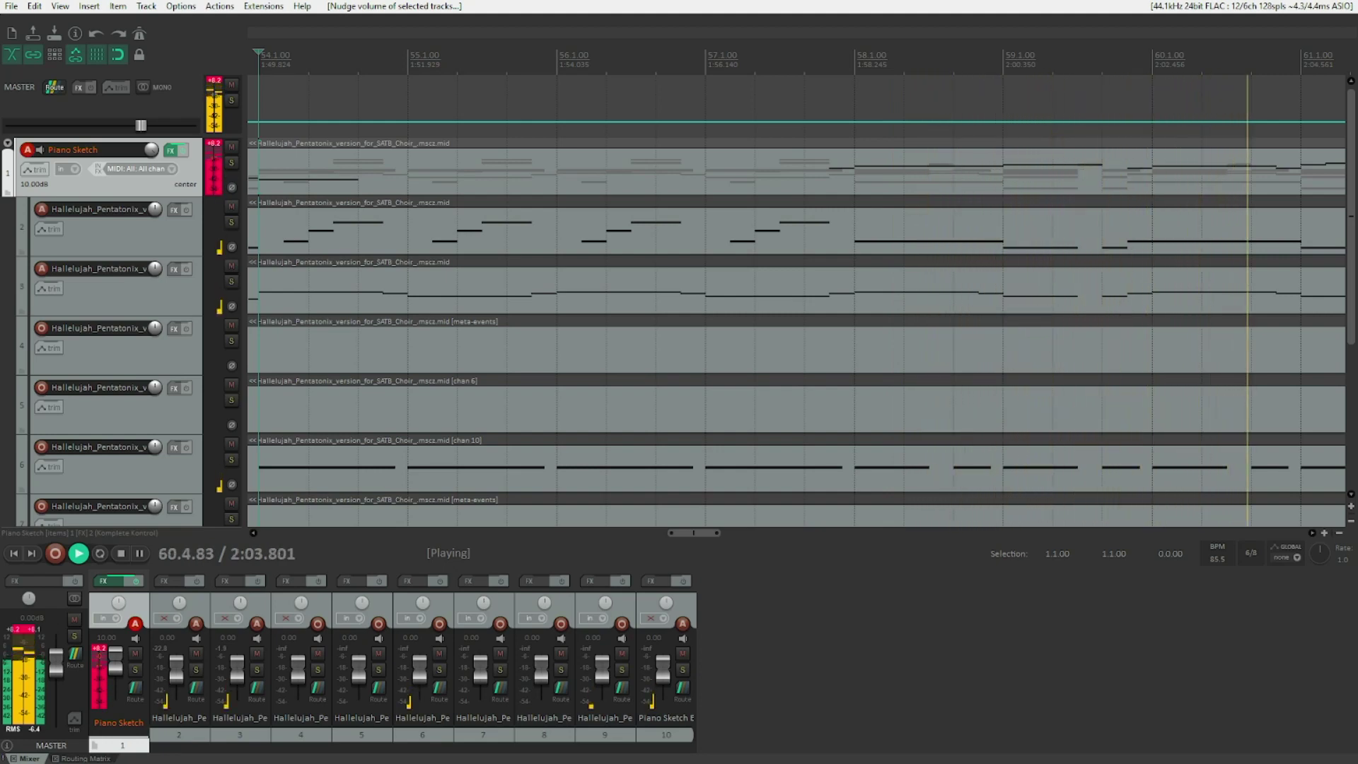
{"action": "key", "text": "space"}
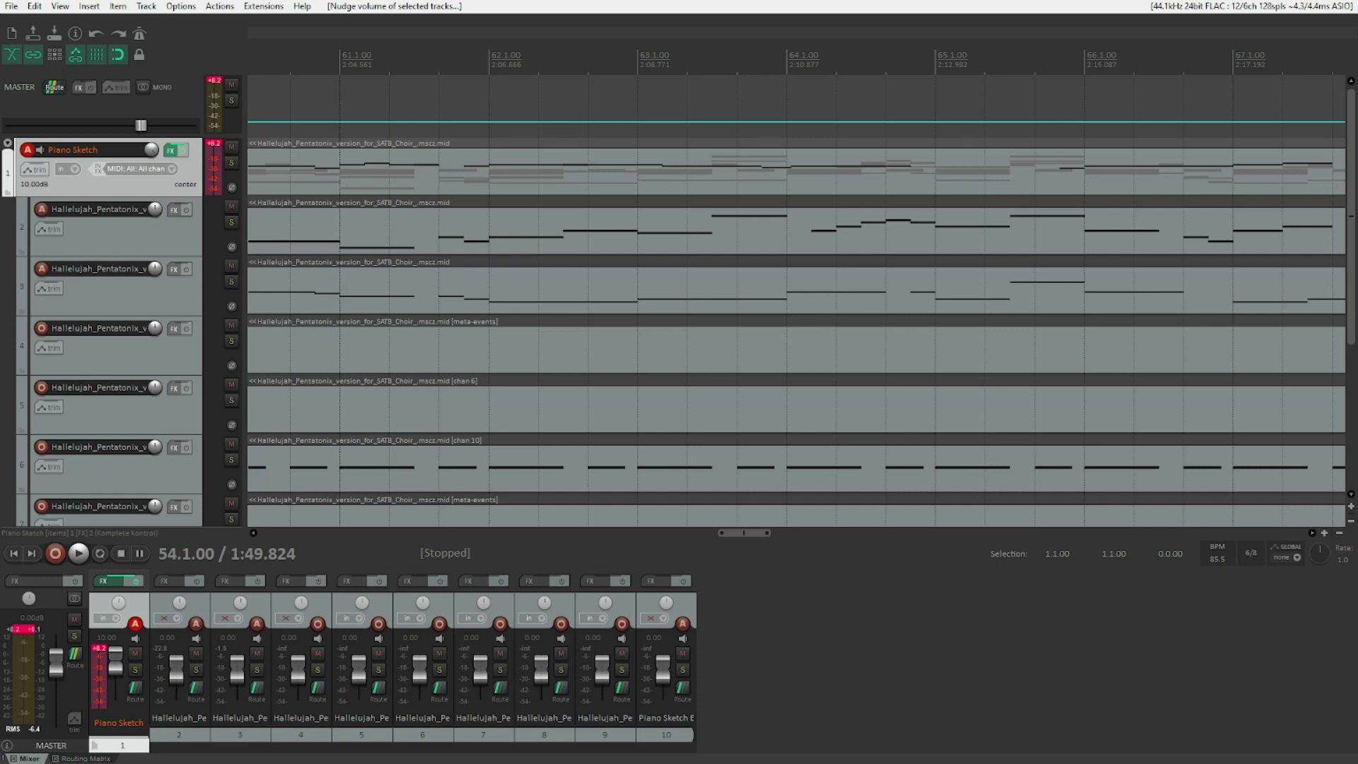
Mute channel-10 drum tracks 6 and 9, then play from bar 54 to confirm the drums are silent
{"action": "scroll", "coordinate": [796, 297], "scroll_direction": "down", "scroll_amount": 5}
{"action": "left_click", "coordinate": [796, 423]}
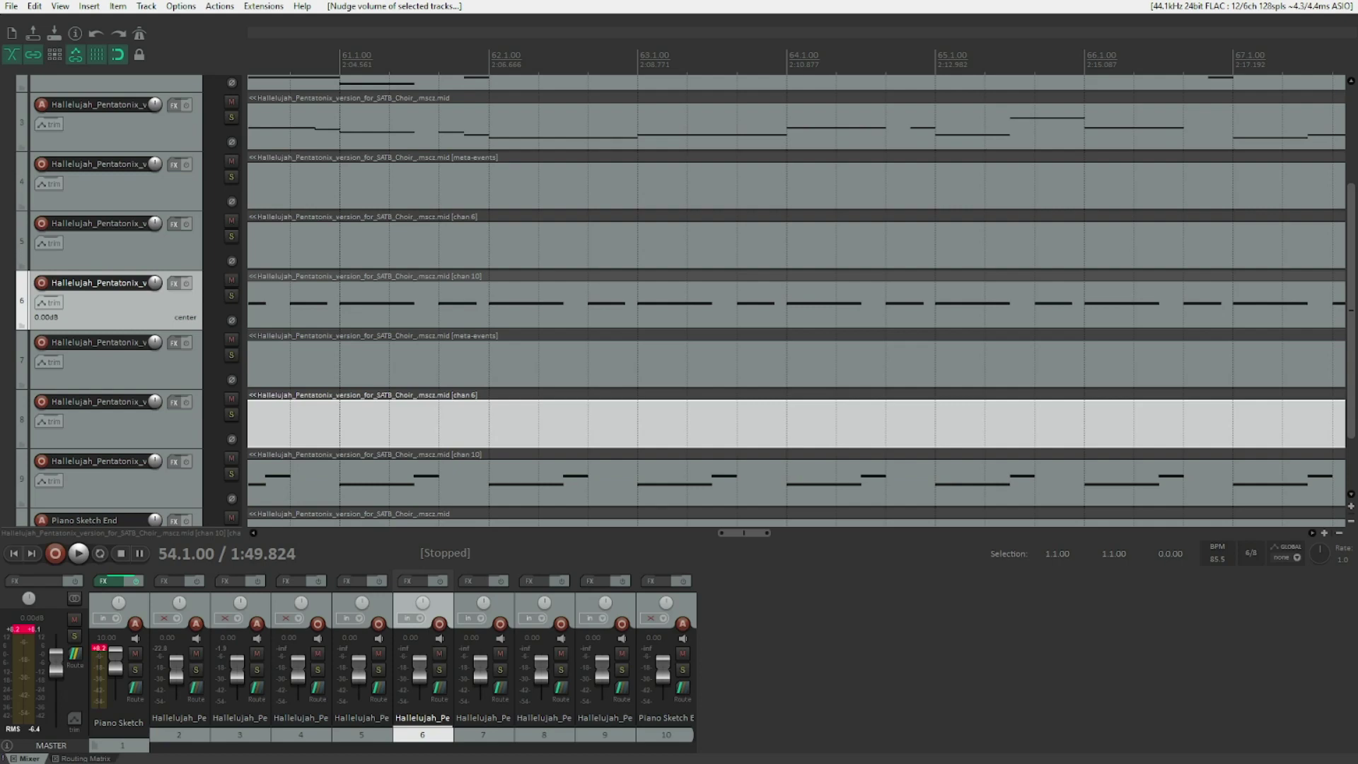
{"action": "key", "text": "F5"}
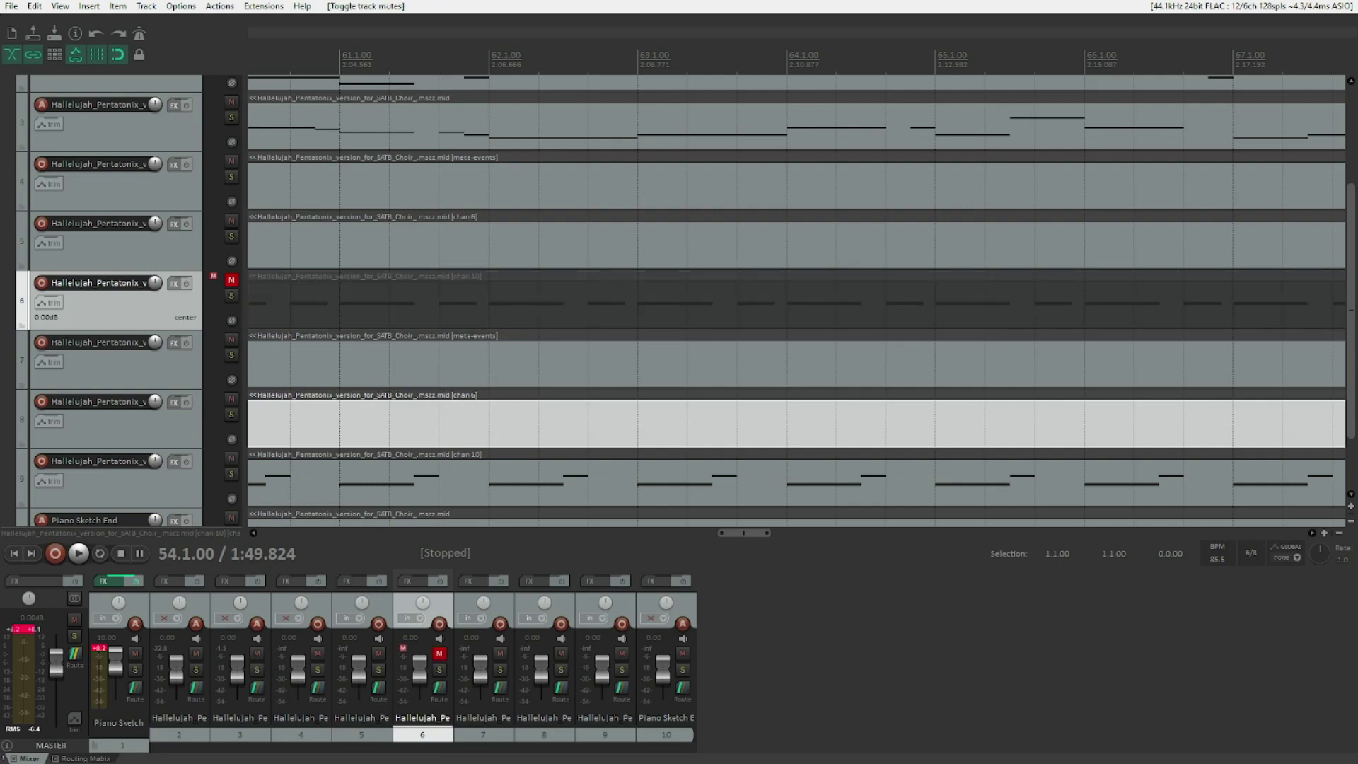
{"action": "scroll", "coordinate": [795, 297], "scroll_direction": "down", "scroll_amount": 3}
{"action": "left_click", "coordinate": [116, 300]}
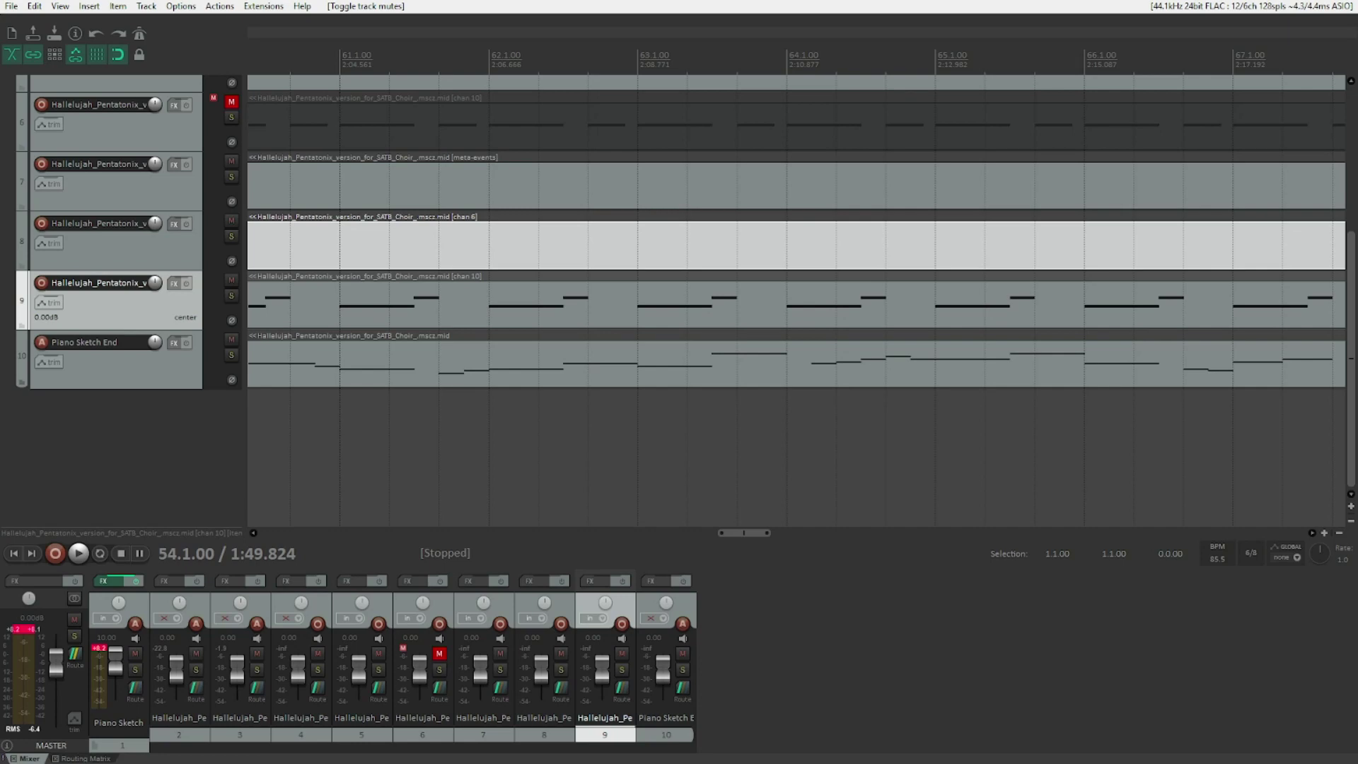
{"action": "key", "text": "F5"}
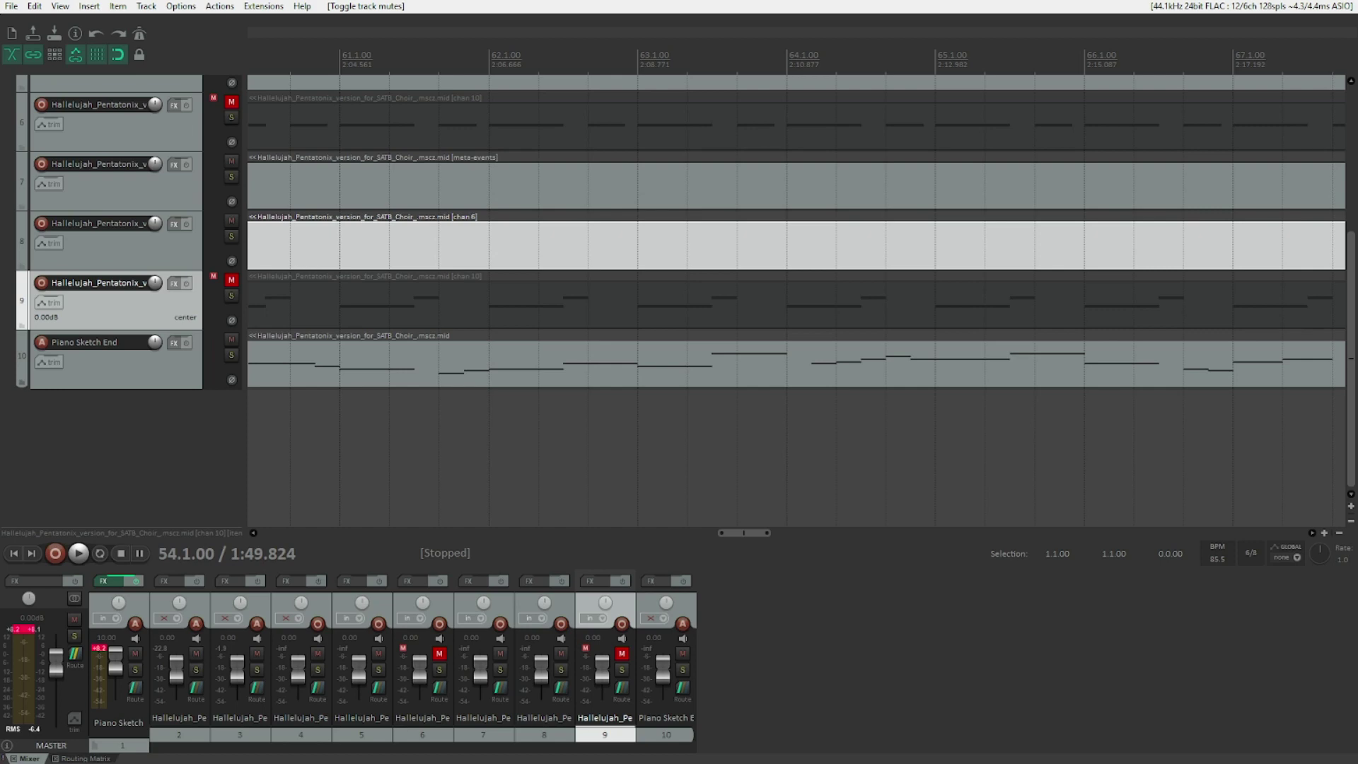
{"action": "key", "text": "space"}
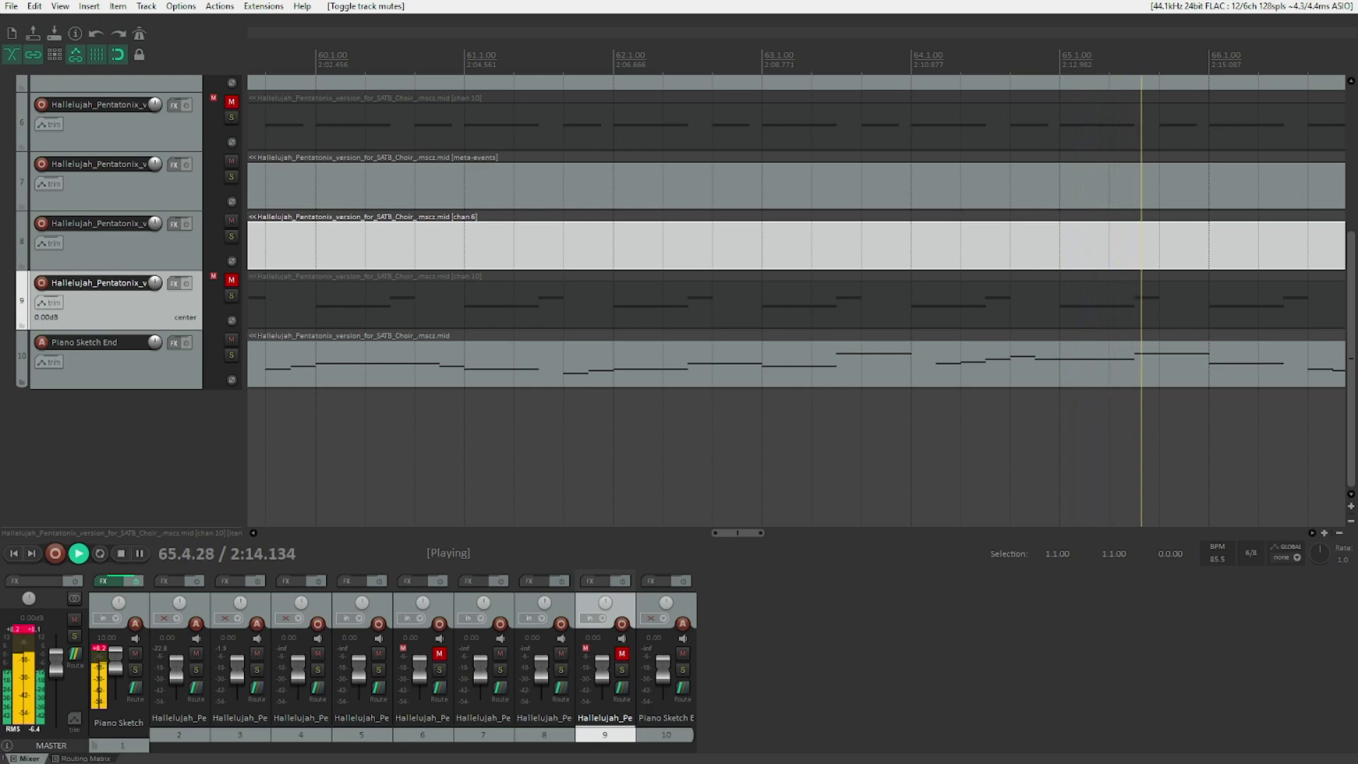
{"action": "key", "text": "space"}
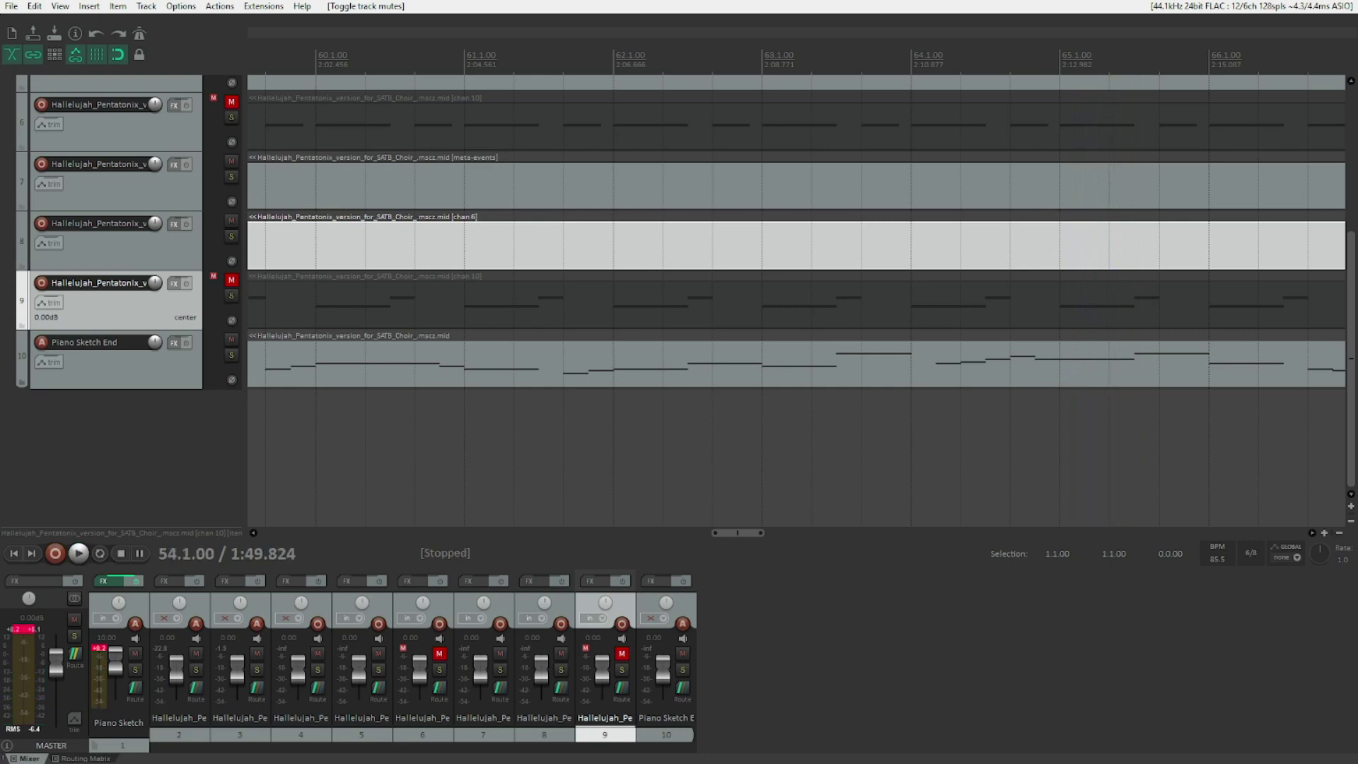